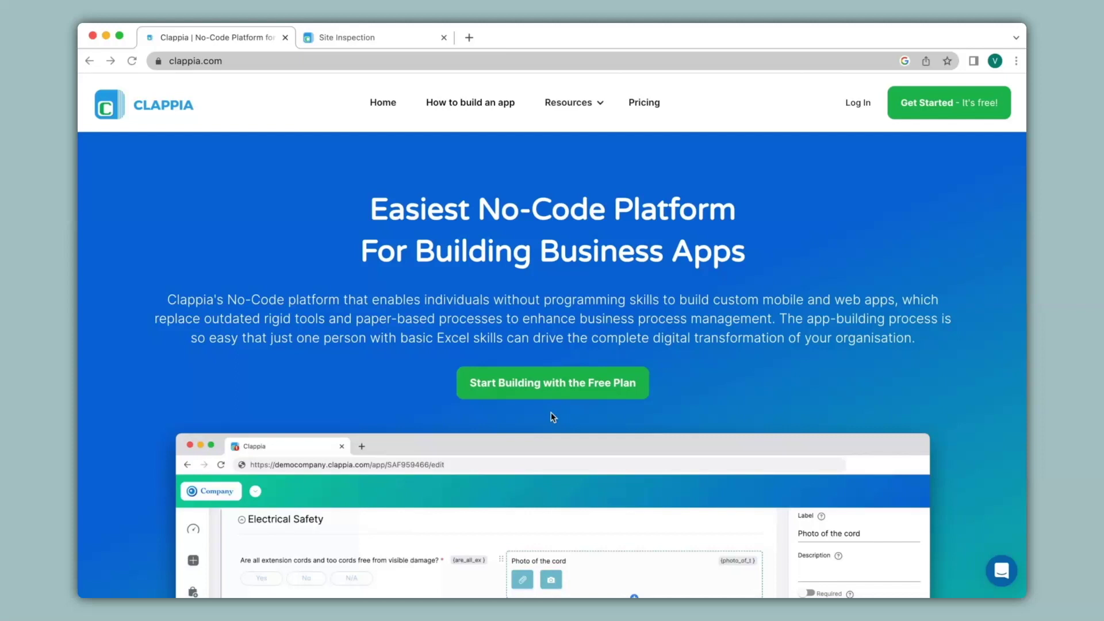
# Switch to the Site Inspection browser tab to show the app's home form.
pyautogui.scroll(-3, 552, 417)
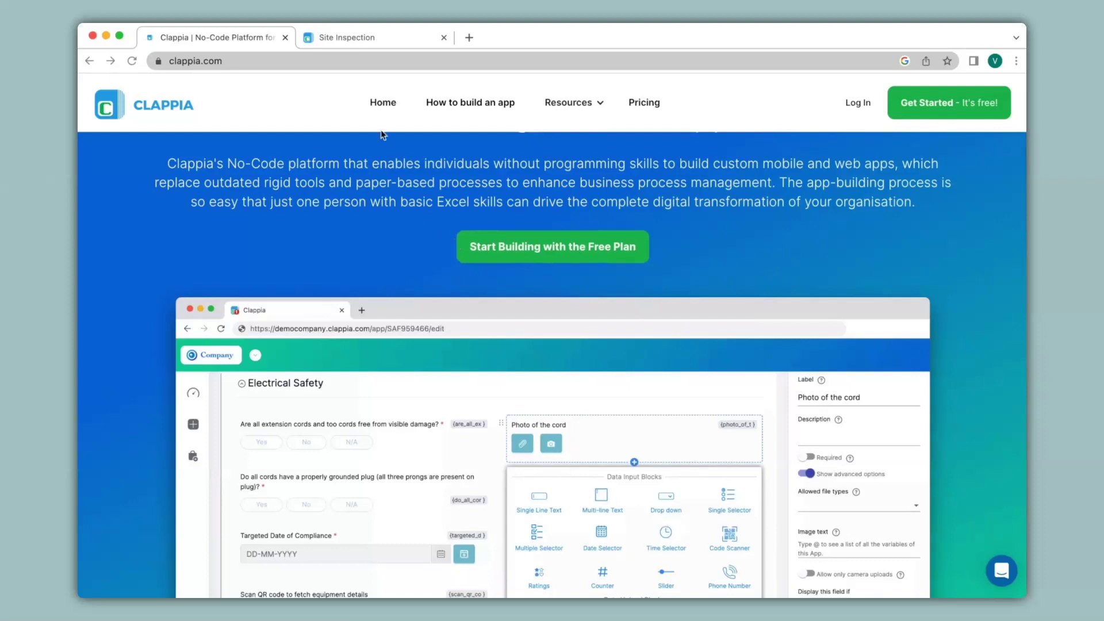
pyautogui.click(362, 40)
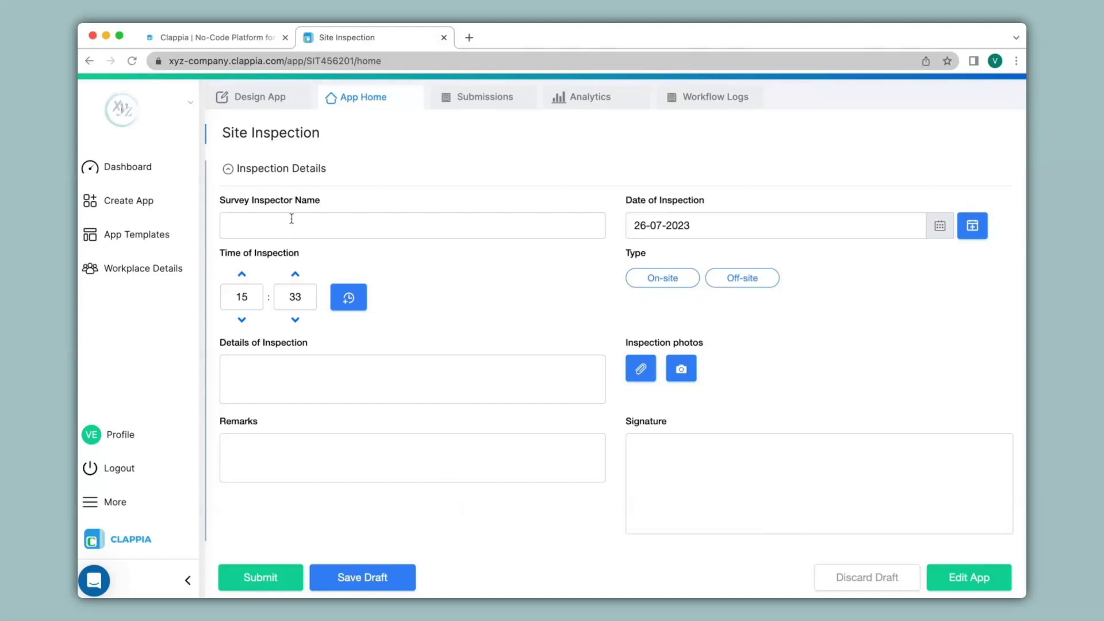
# In Design App, add a Drop down field below the existing inspection fields.
pyautogui.click(255, 103)
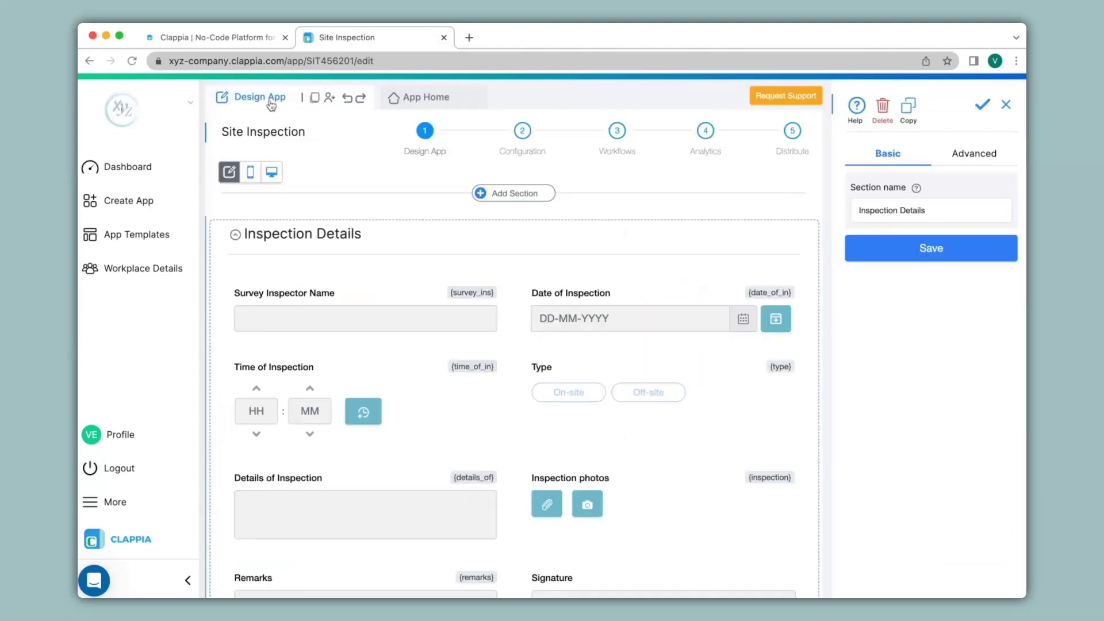
pyautogui.scroll(-4, 514, 297)
pyautogui.scroll(-1, 513, 296)
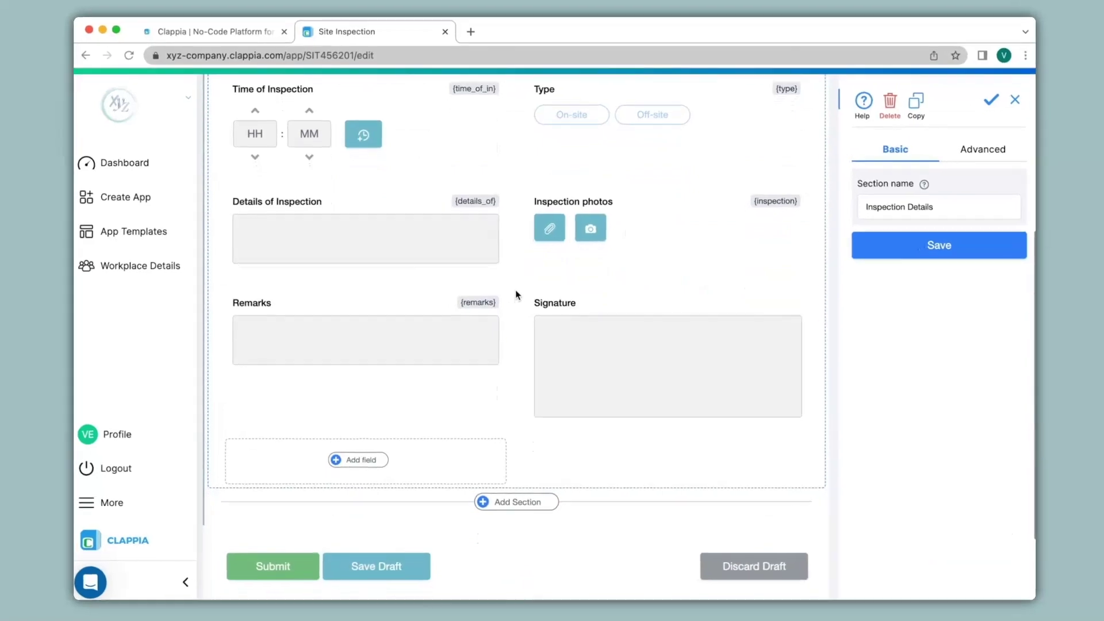
pyautogui.click(352, 461)
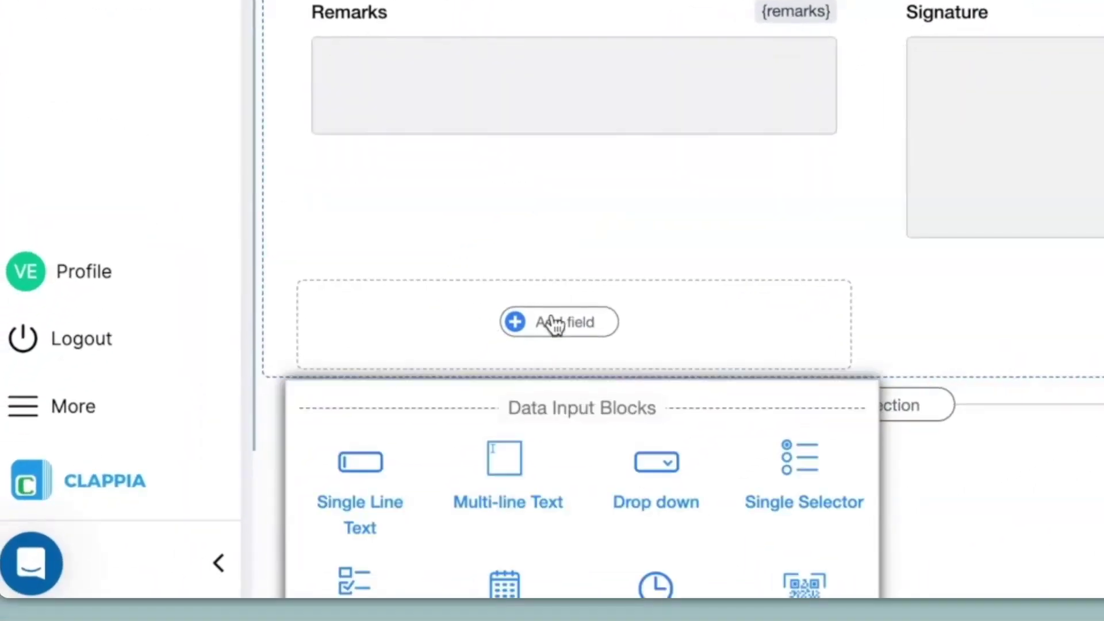
pyautogui.click(655, 470)
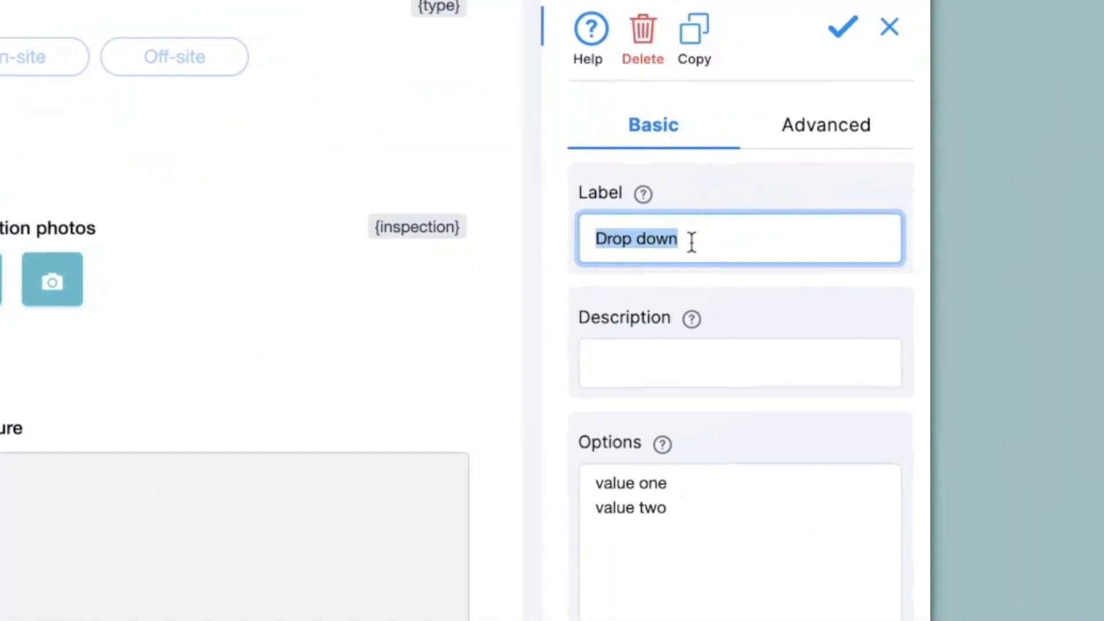
# Label the dropdown 'Area' and replace its options with Area 1, Area 2, Area 3.
pyautogui.write('Area')
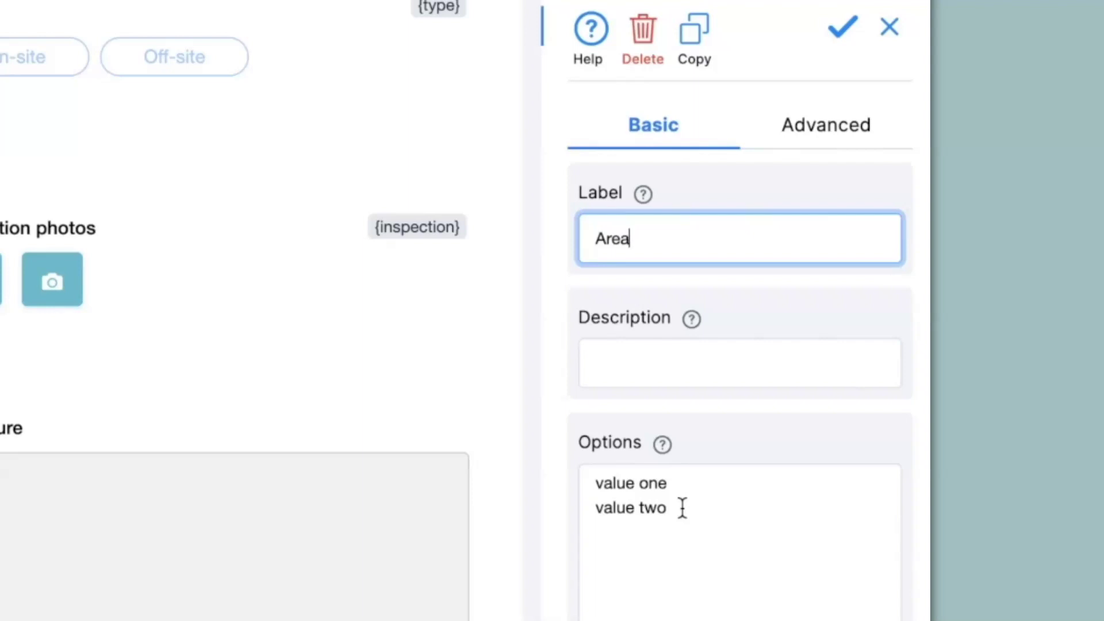
pyautogui.moveTo(683, 508); pyautogui.dragTo(536, 443)
pyautogui.write('Area 1')
pyautogui.press('Return')
pyautogui.write('Area 2')
pyautogui.press('Return')
pyautogui.write('Area 3')
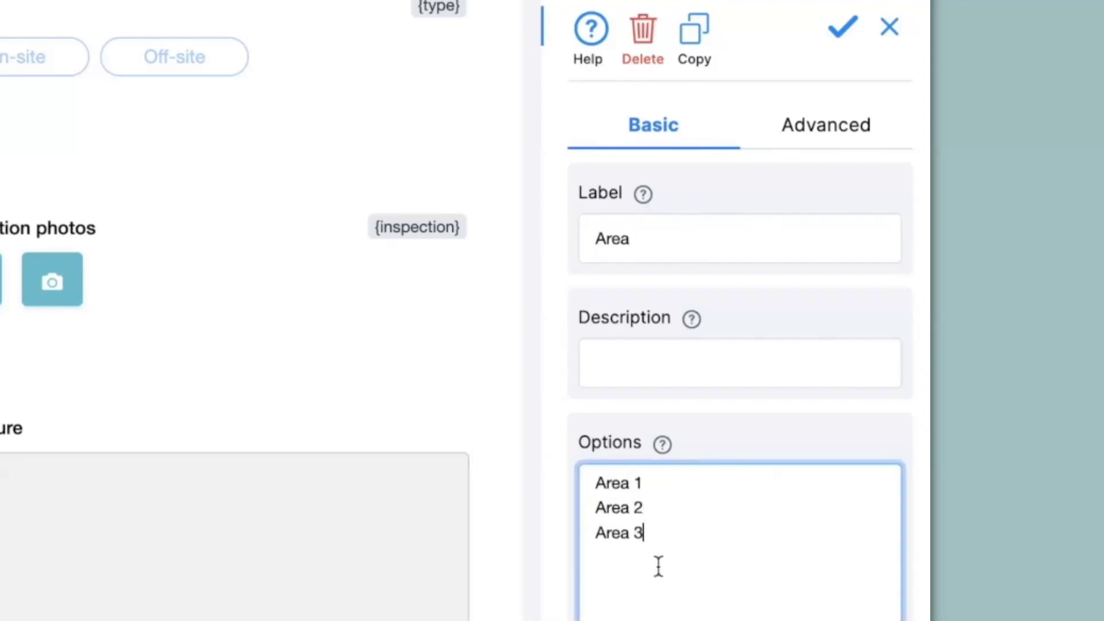
pyautogui.click(661, 515)
pyautogui.click(663, 483)
pyautogui.click(670, 510)
# Add the description 'Please select the correct area', make Area required, and save.
pyautogui.click(629, 360)
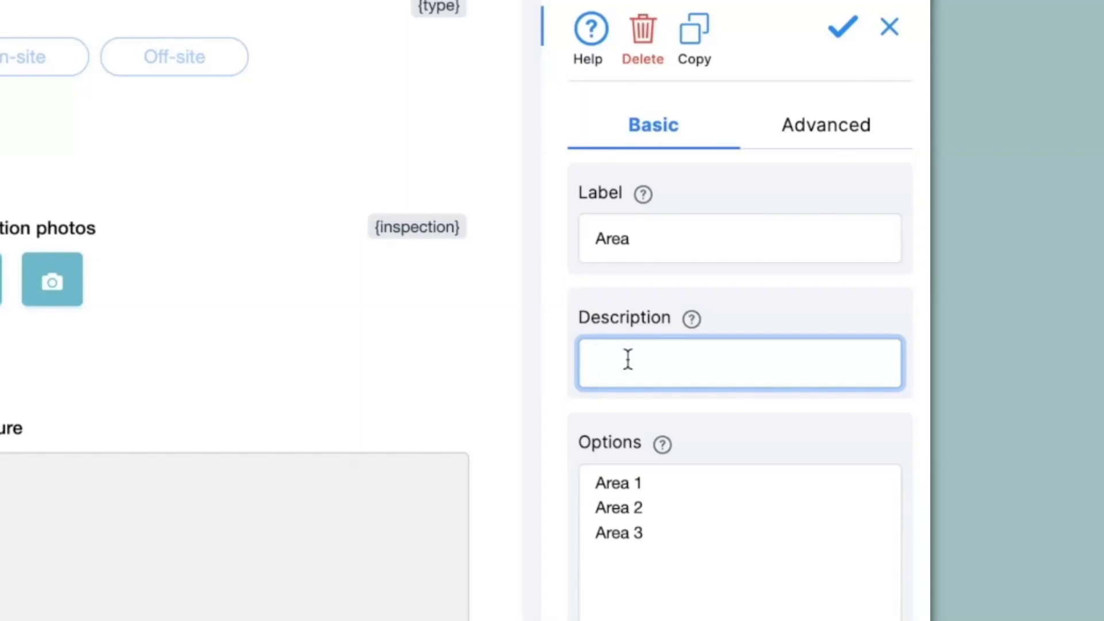
pyautogui.write('Please select the correct area')
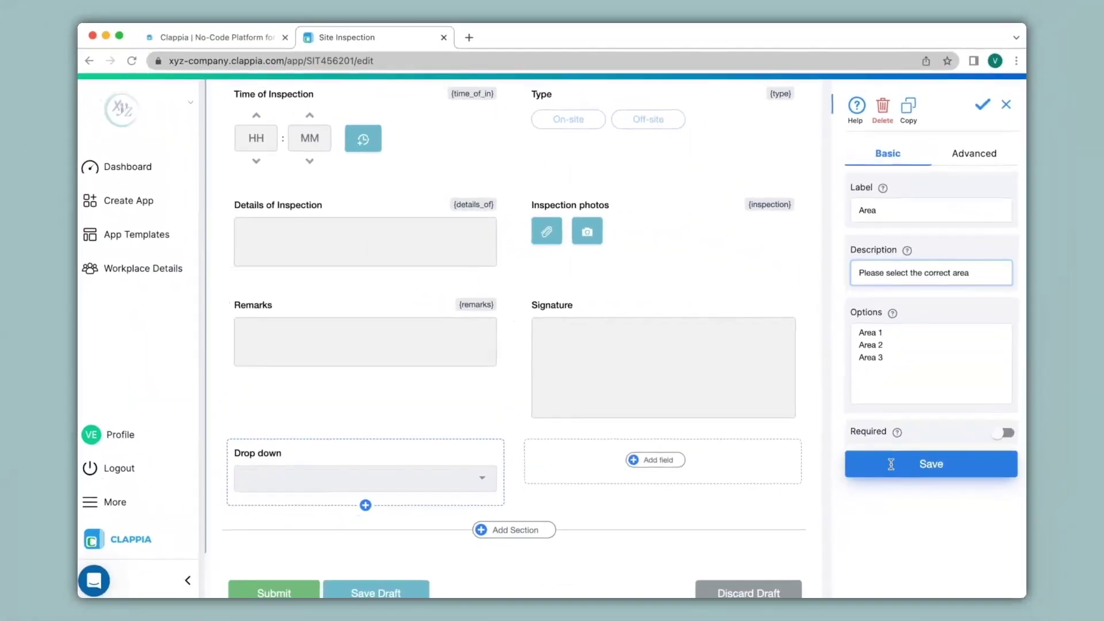
pyautogui.click(891, 464)
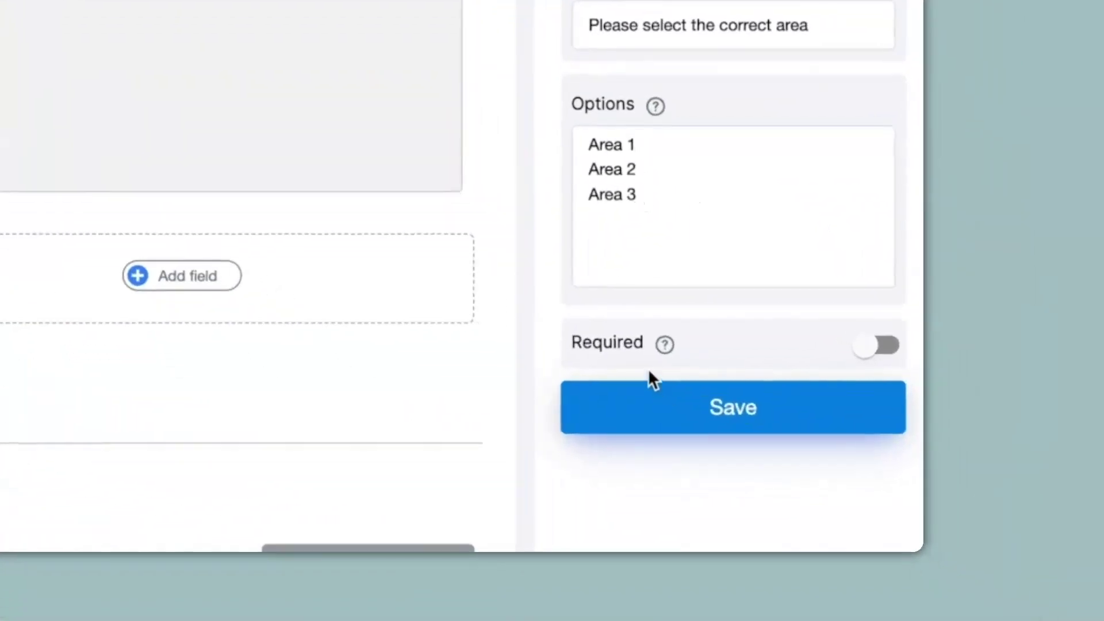
pyautogui.click(889, 346)
pyautogui.click(745, 414)
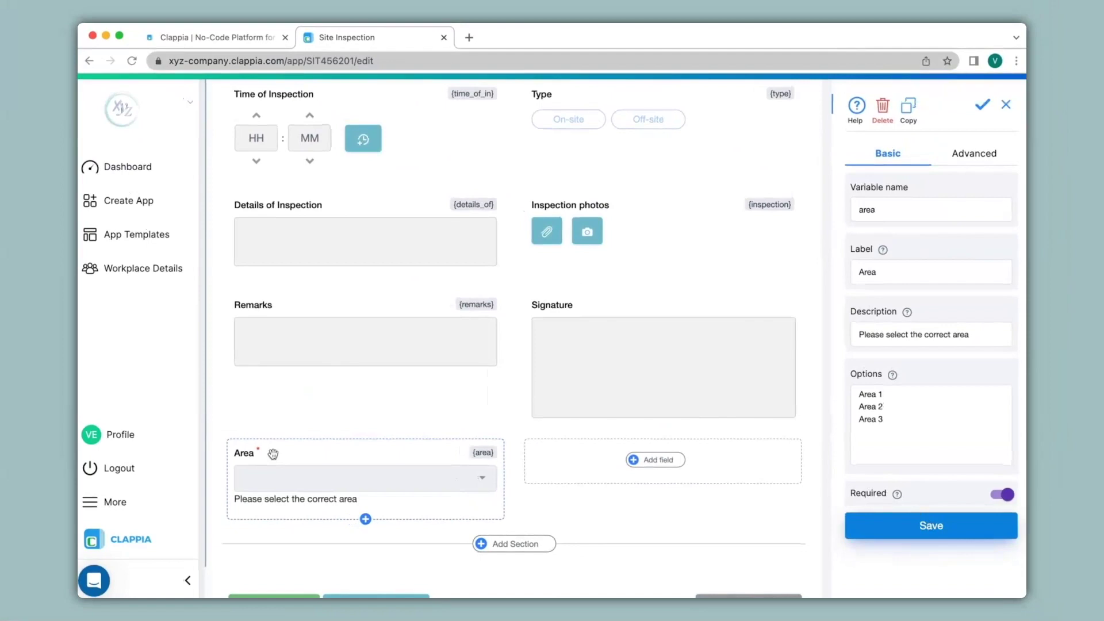
pyautogui.scroll(10, 273, 454)
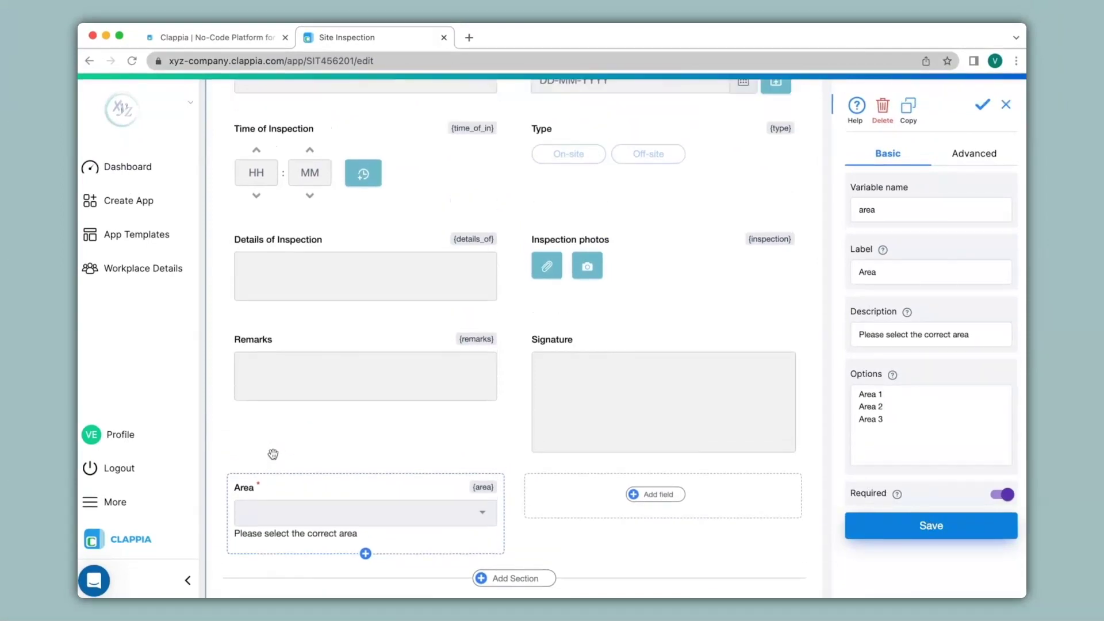
pyautogui.click(428, 100)
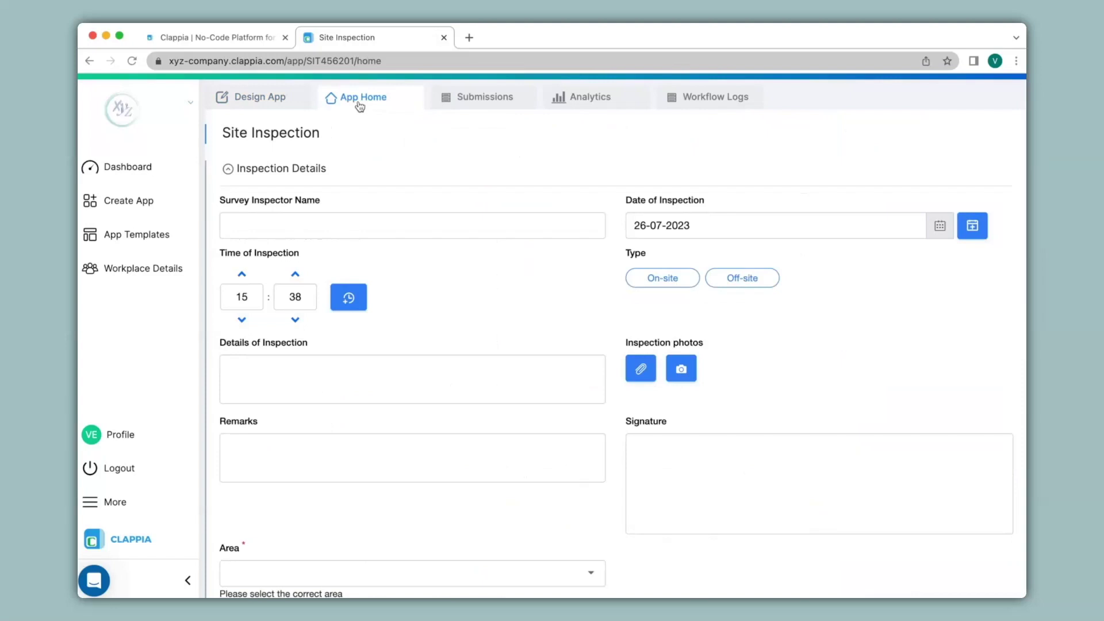
# Check that submitting without an Area errors and the Area list shows three areas.
pyautogui.scroll(-3, 492, 294)
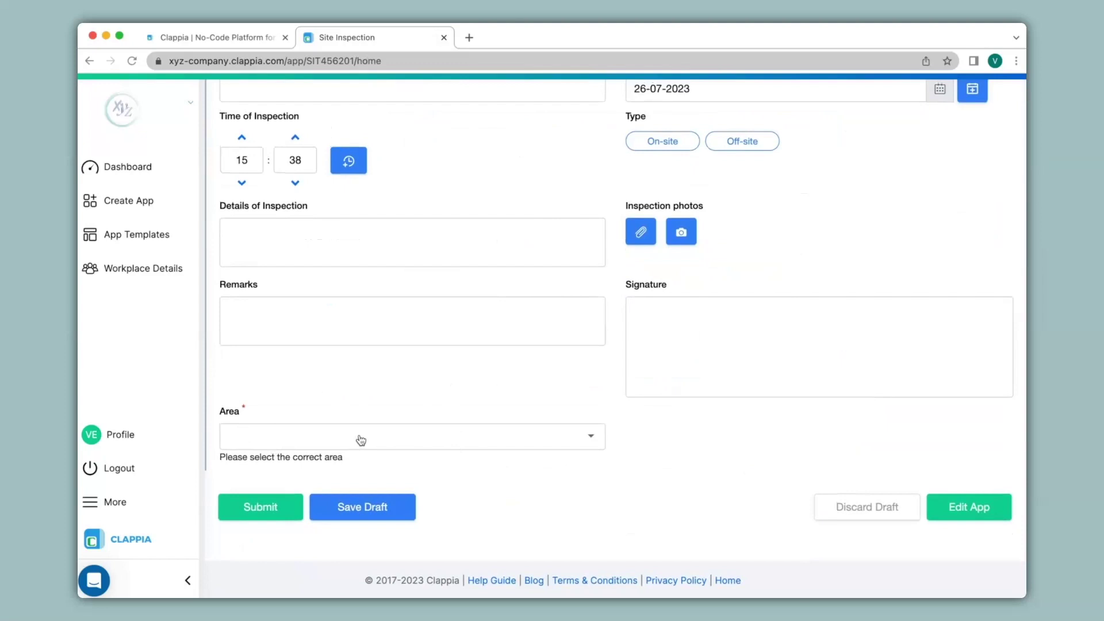
pyautogui.click(262, 509)
pyautogui.scroll(-1, 260, 514)
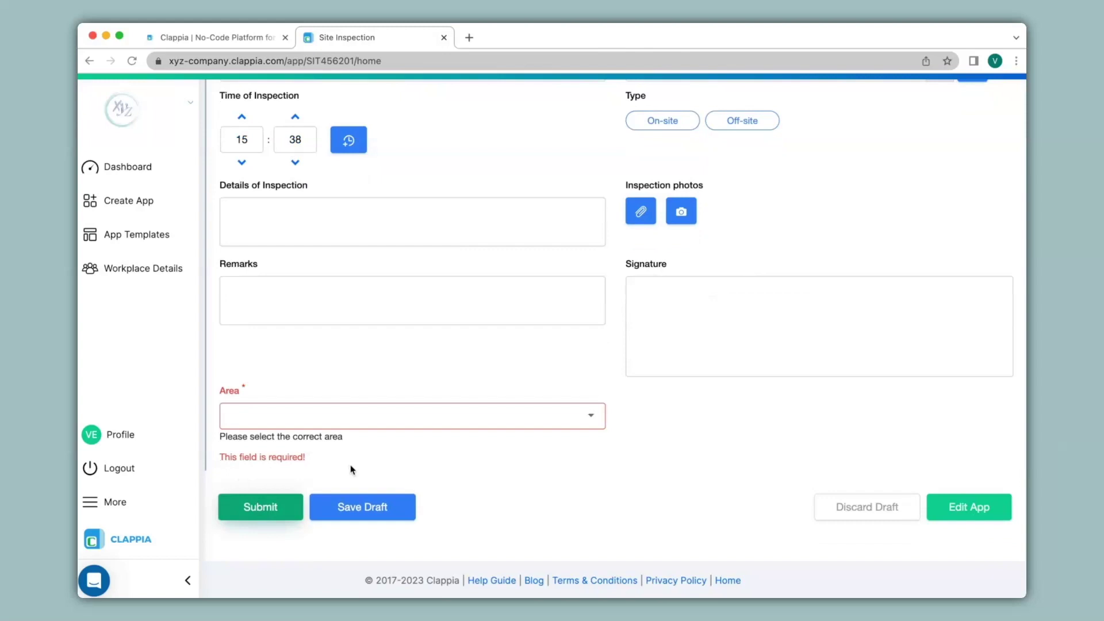
pyautogui.click(289, 416)
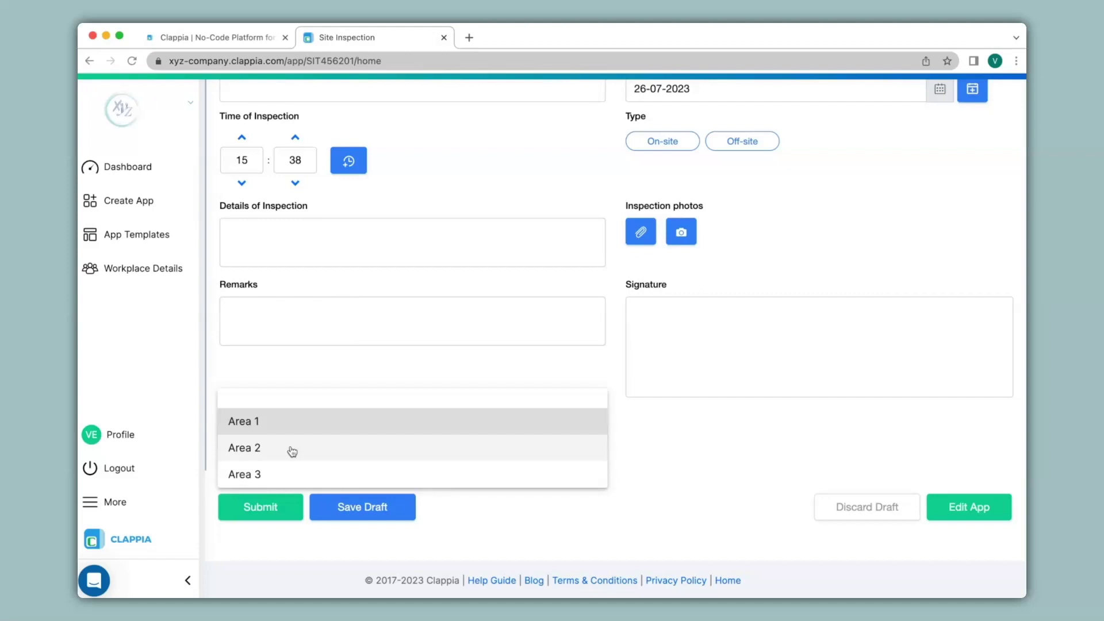
pyautogui.scroll(5, 292, 452)
pyautogui.click(276, 99)
# Add a second dropdown field labelled 'Site'.
pyautogui.scroll(-7, 537, 286)
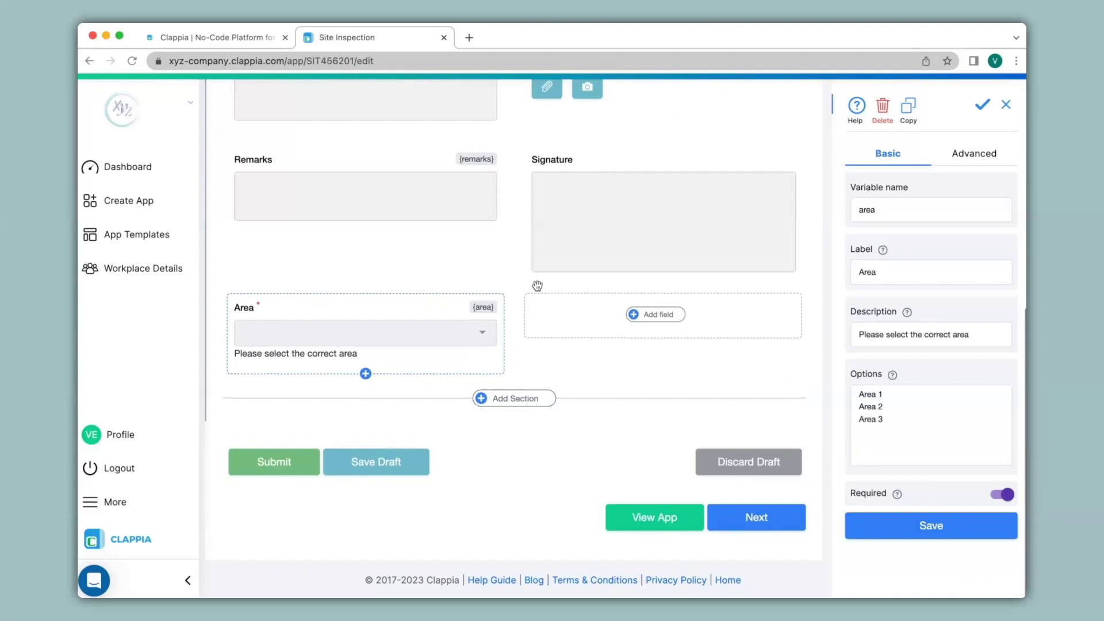
pyautogui.click(660, 316)
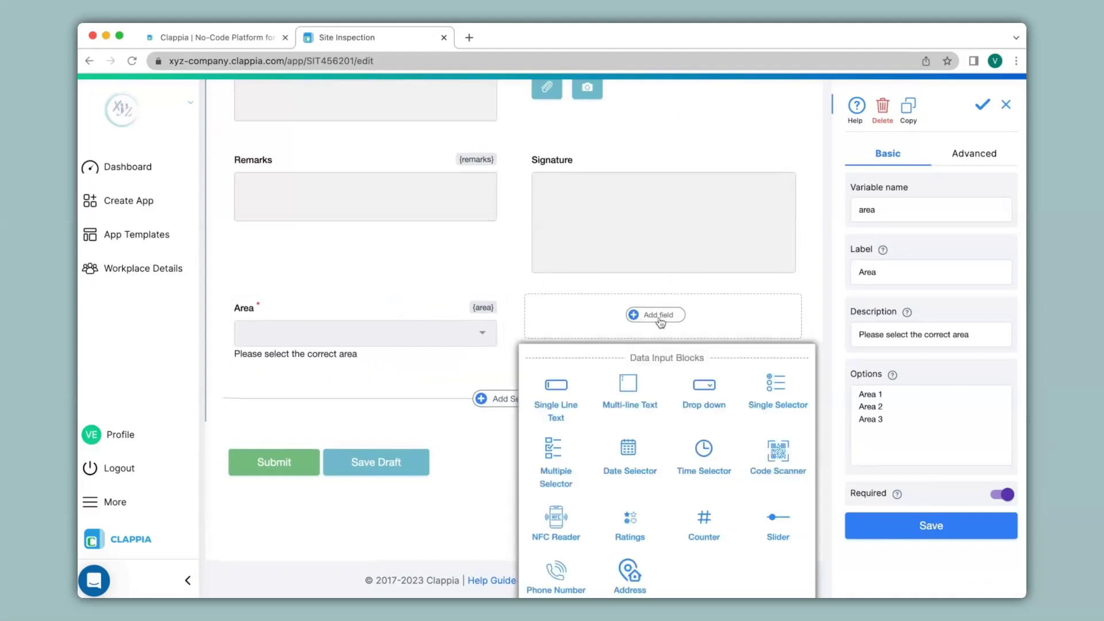
pyautogui.click(707, 398)
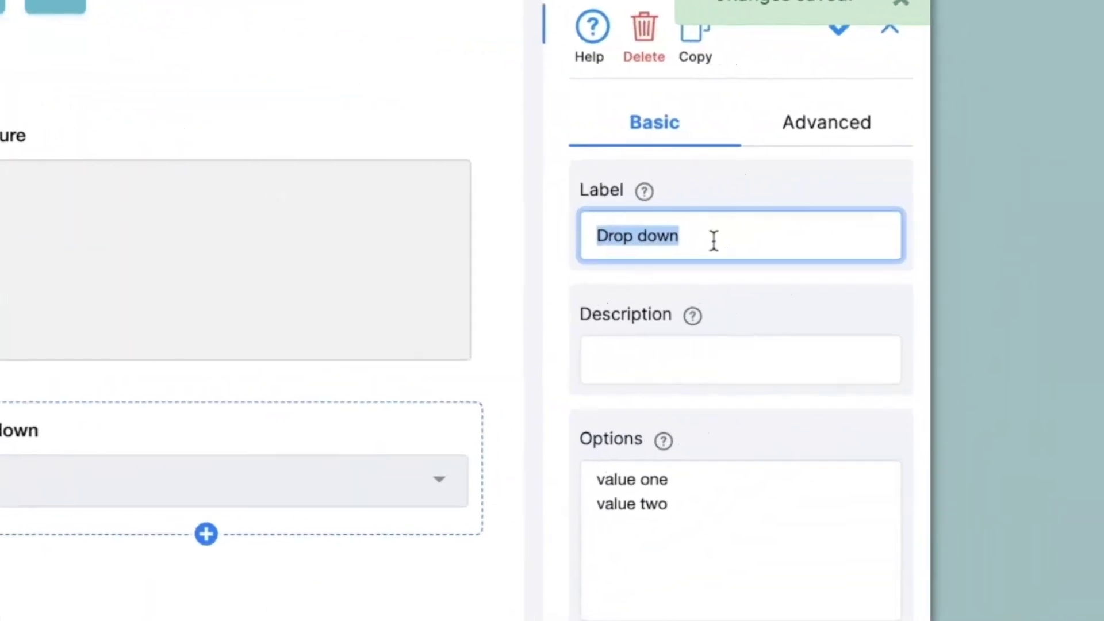
pyautogui.write('Site')
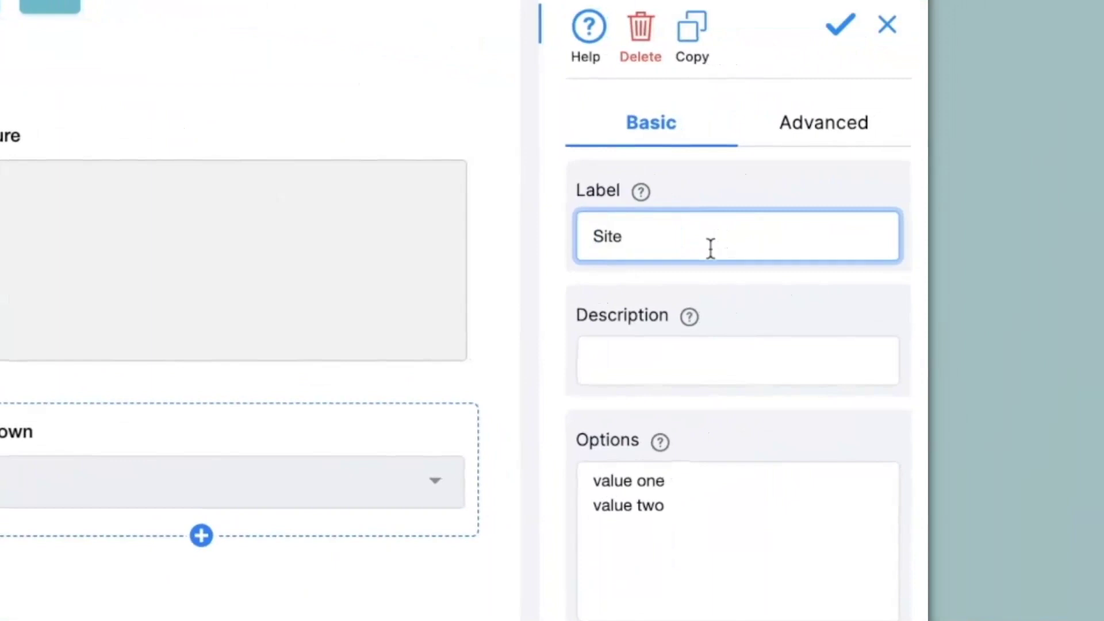
# Enter Site options Area 1||Site 1, Area 1||Site 2 and Area 1||Site 3.
pyautogui.click(693, 514)
pyautogui.write('Area 1||Site 1')
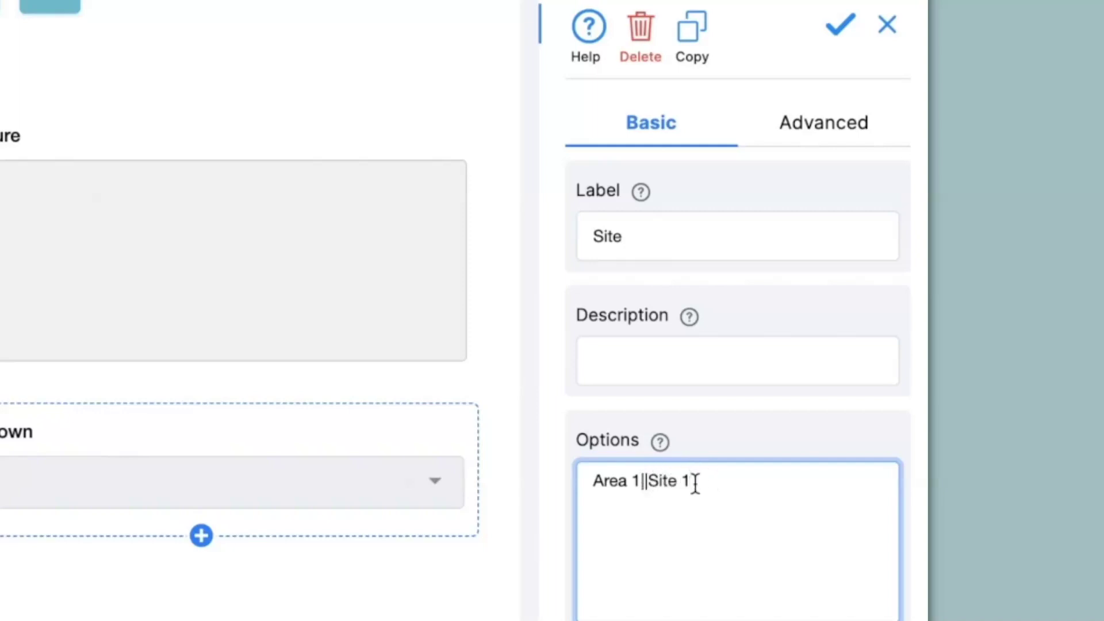
pyautogui.press('Return')
pyautogui.write('Area 1||Site 2')
pyautogui.press('Return')
pyautogui.write('Area 1||Site 3')
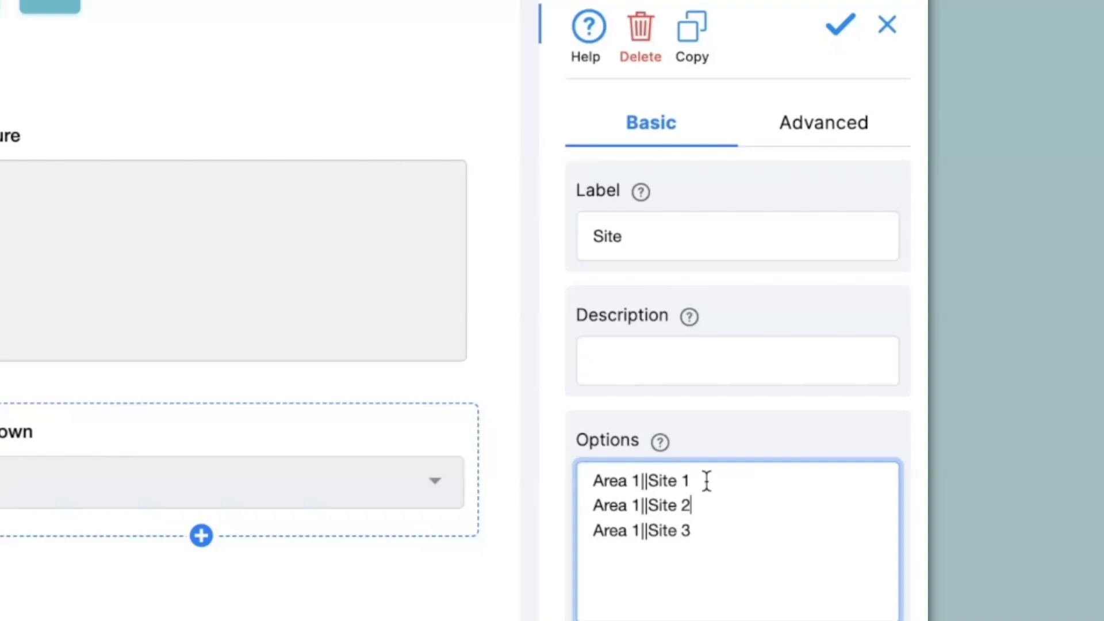
pyautogui.click(706, 506)
pyautogui.click(705, 530)
# Add options Area 2||Site 4, Area 2||Site 5, Area 2||Site 6 and save the Site field.
pyautogui.press('Return')
pyautogui.write('Area 2||Site 4')
pyautogui.press('Return')
pyautogui.write('Area 2||Site 5')
pyautogui.press('Return')
pyautogui.write('Area 2||Site 6')
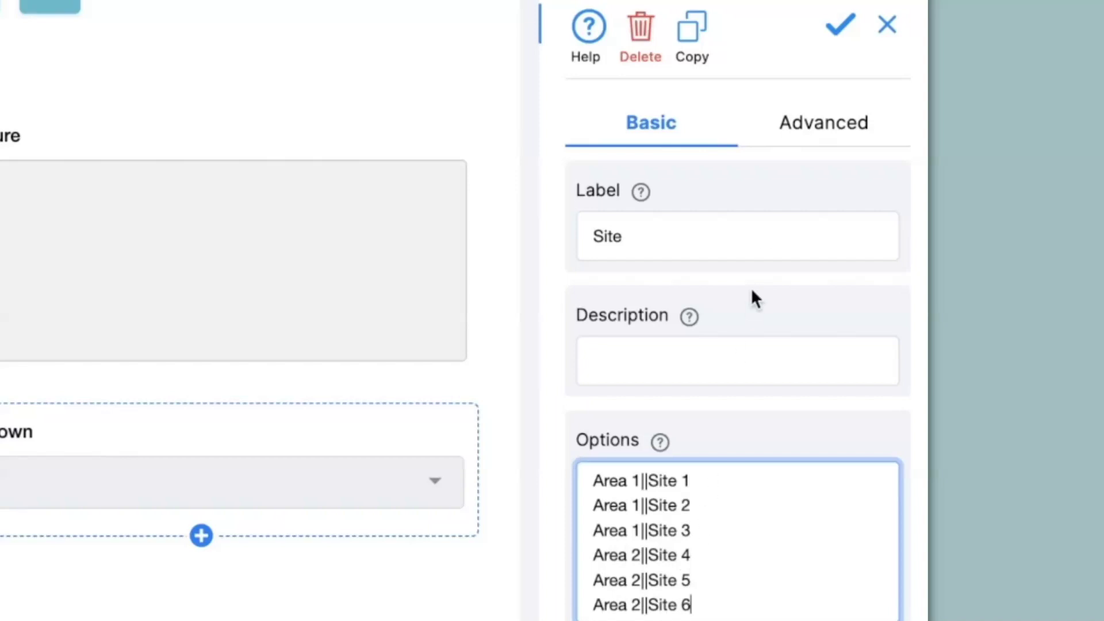
pyautogui.click(817, 130)
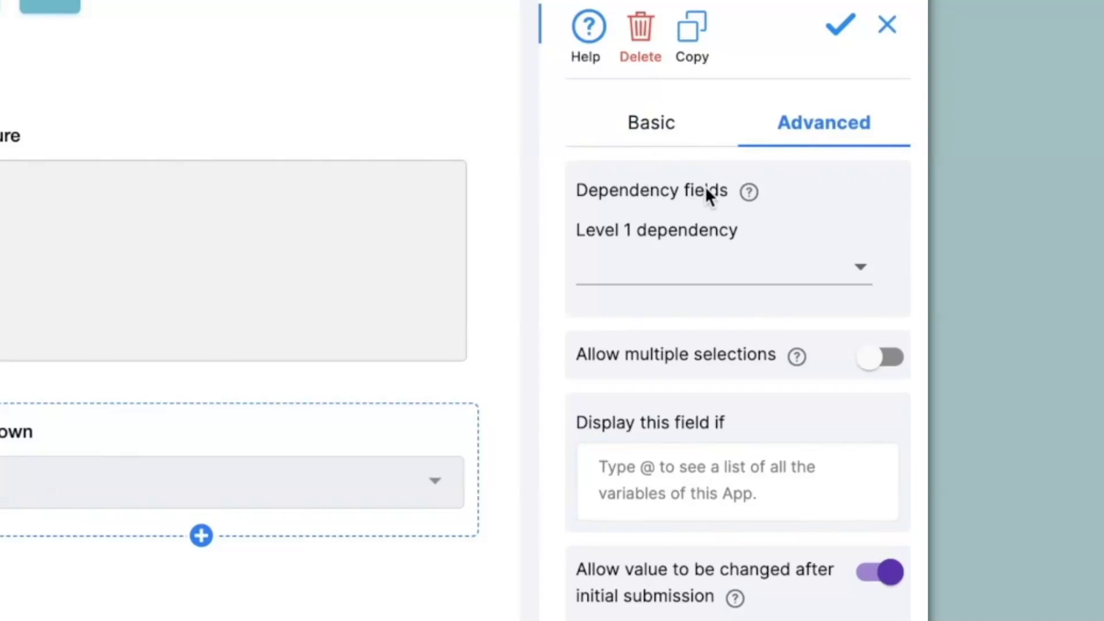
pyautogui.click(677, 279)
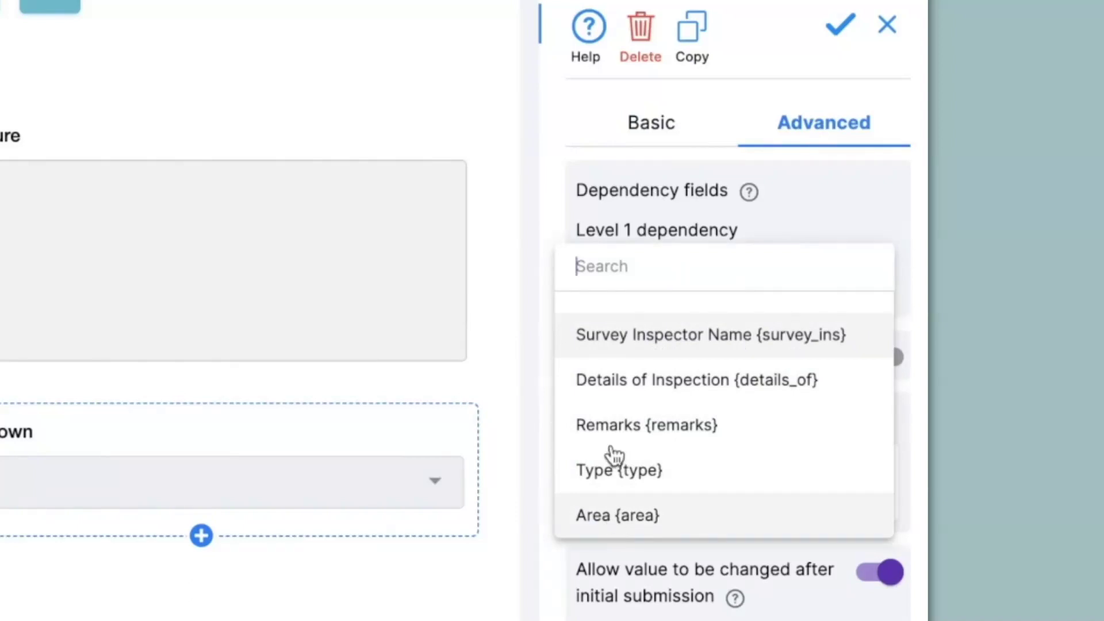
pyautogui.click(653, 118)
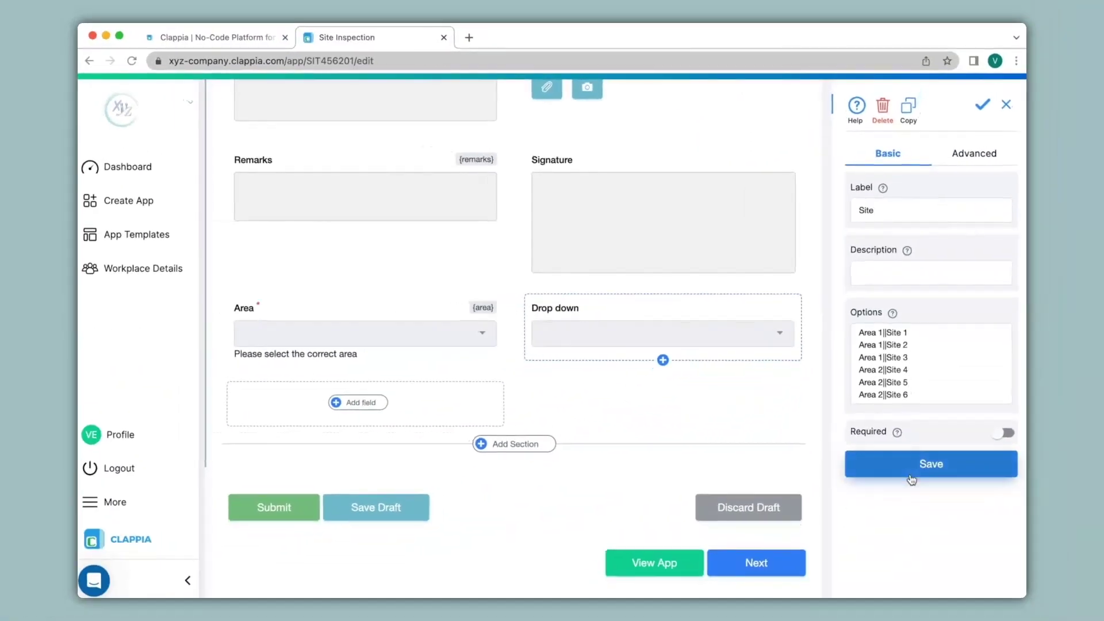
pyautogui.click(914, 469)
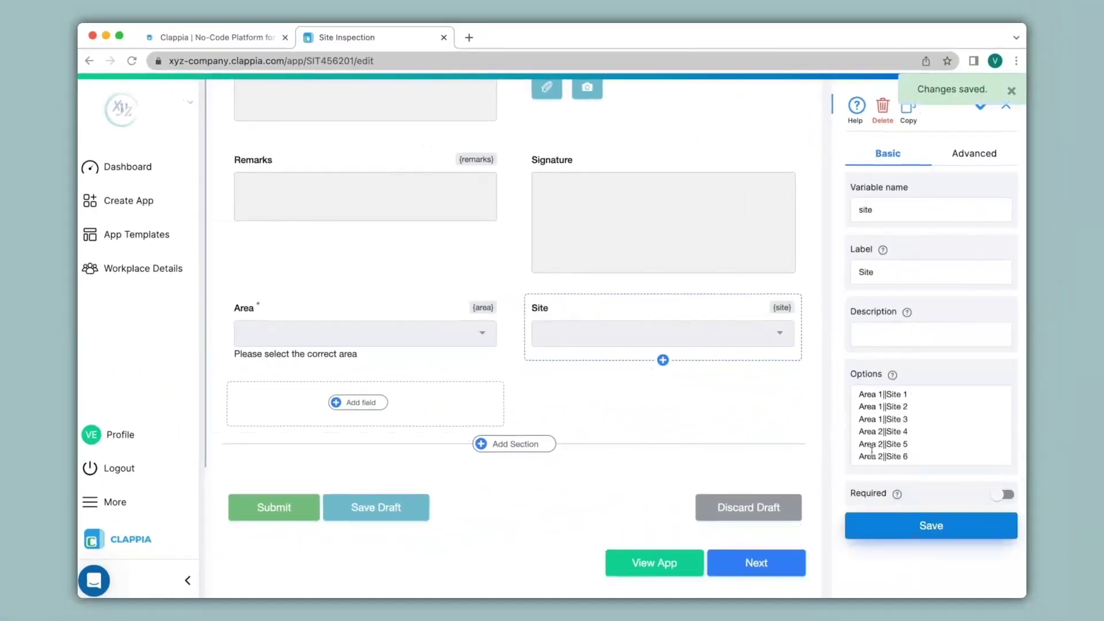
pyautogui.scroll(10, 652, 387)
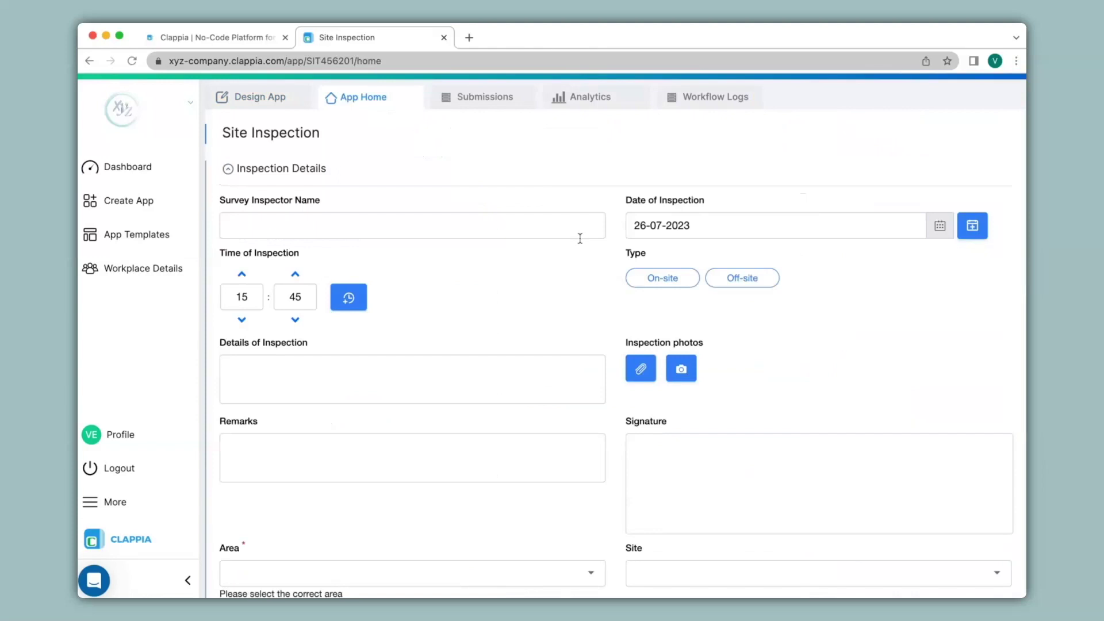
pyautogui.scroll(-2, 580, 238)
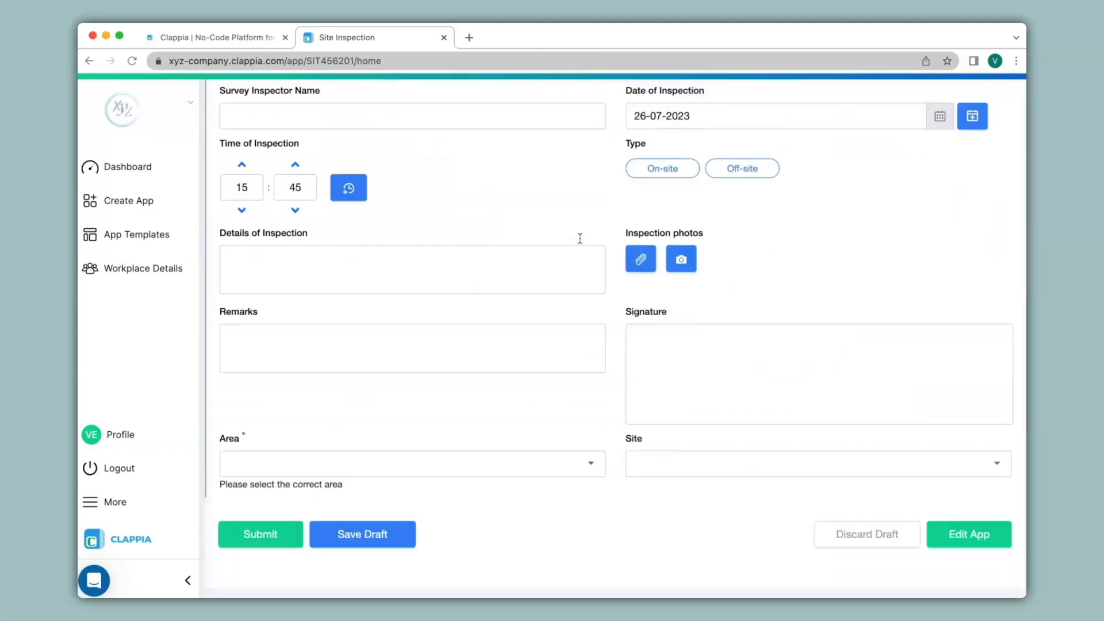
pyautogui.scroll(-1, 580, 238)
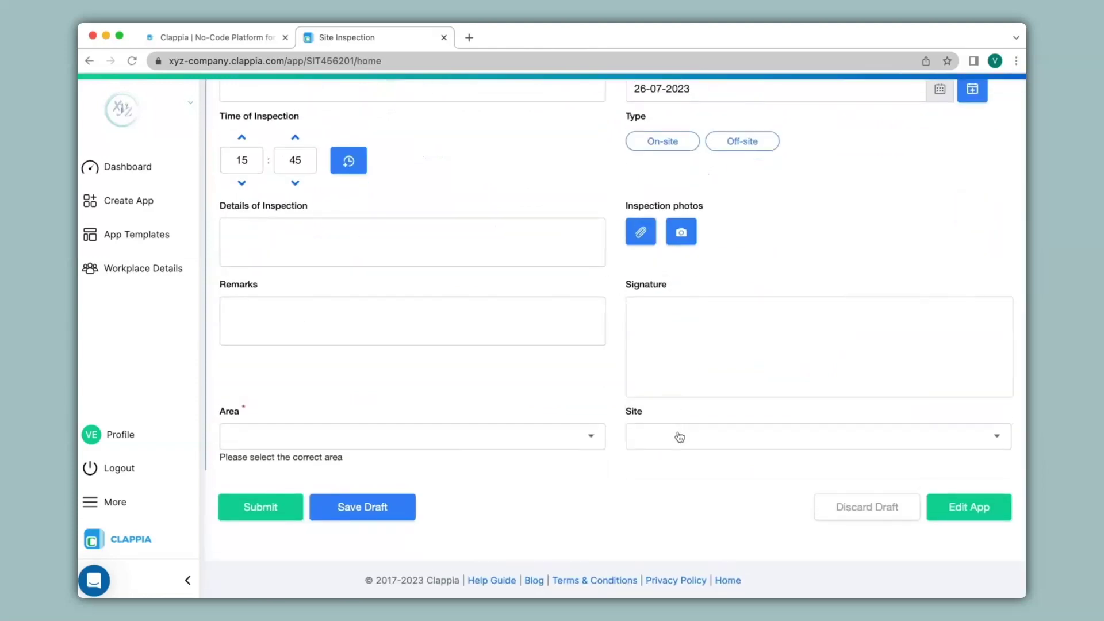
pyautogui.click(680, 437)
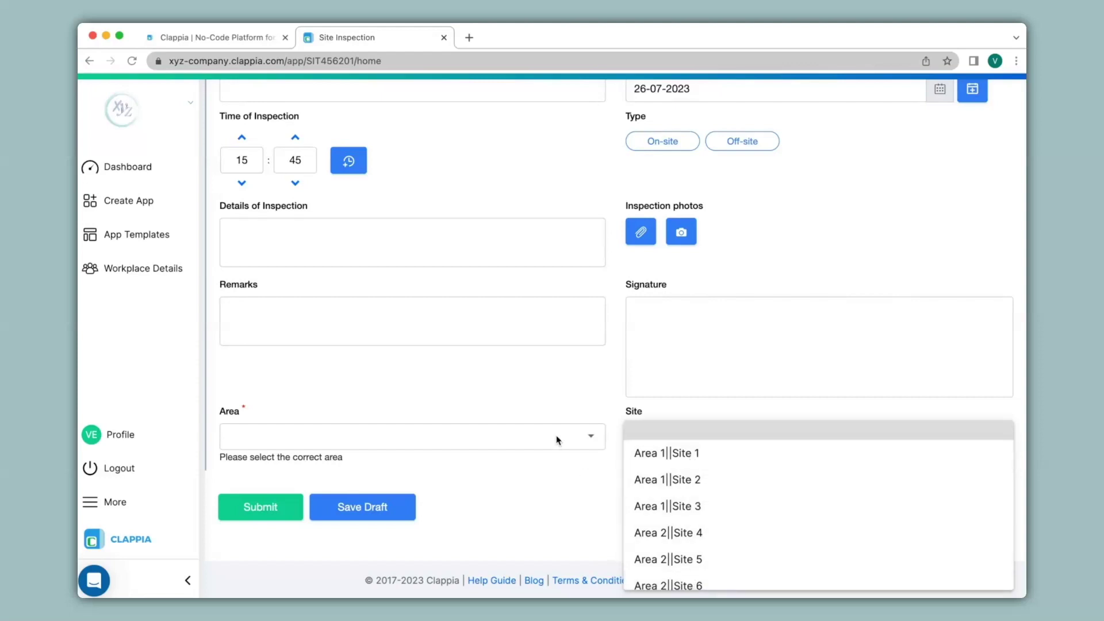
pyautogui.scroll(5, 557, 440)
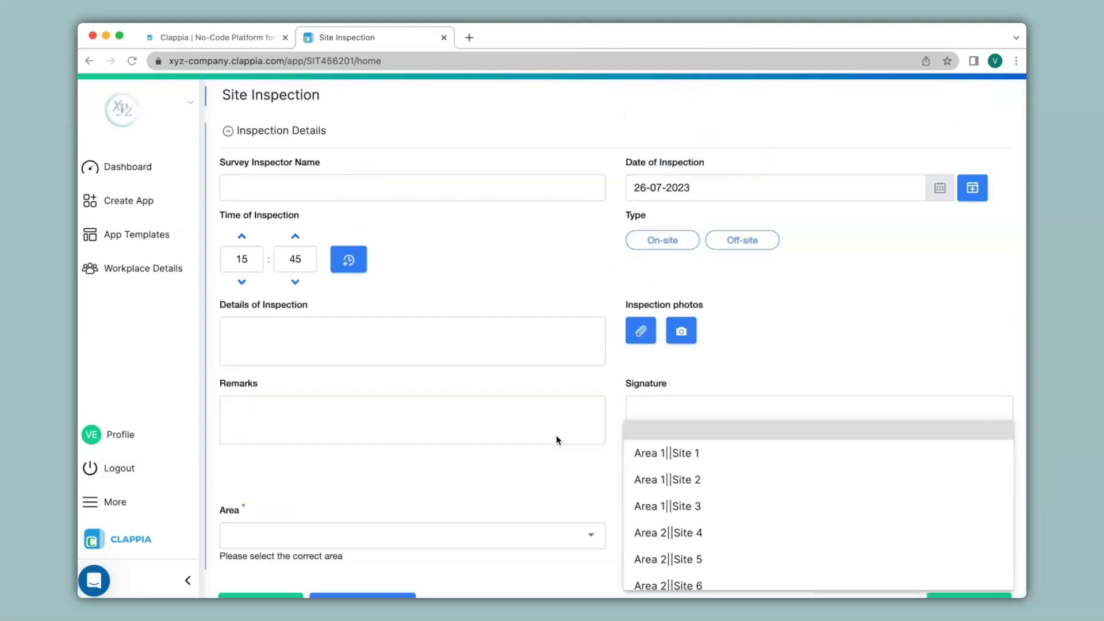
pyautogui.click(247, 96)
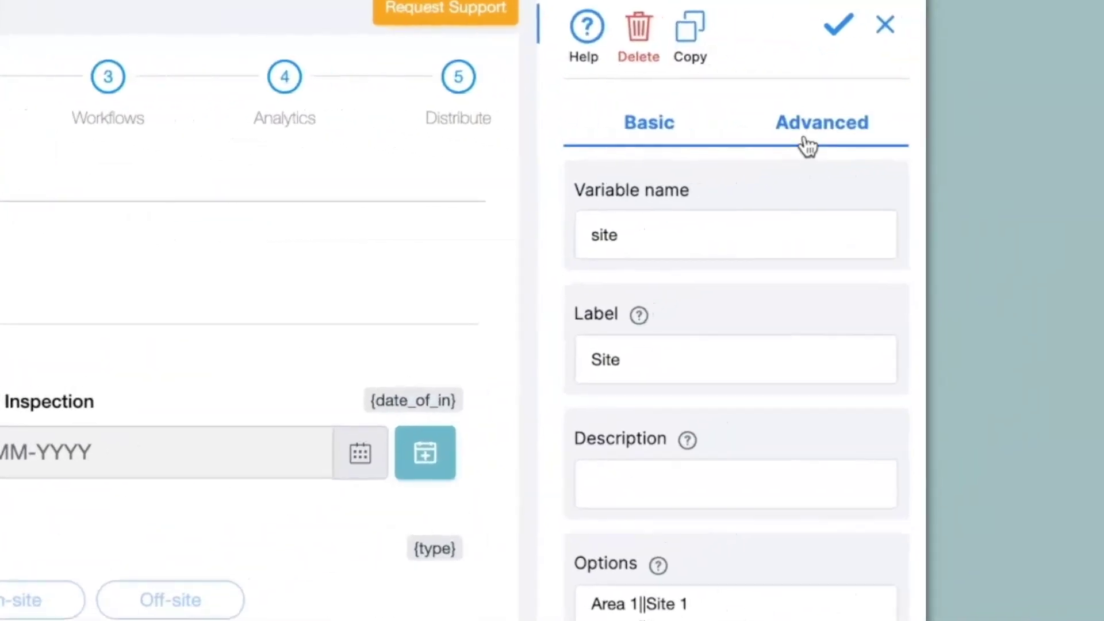
# Set the Site field's level 1 dependency to Area and allow multiple selections.
pyautogui.click(971, 156)
pyautogui.click(712, 283)
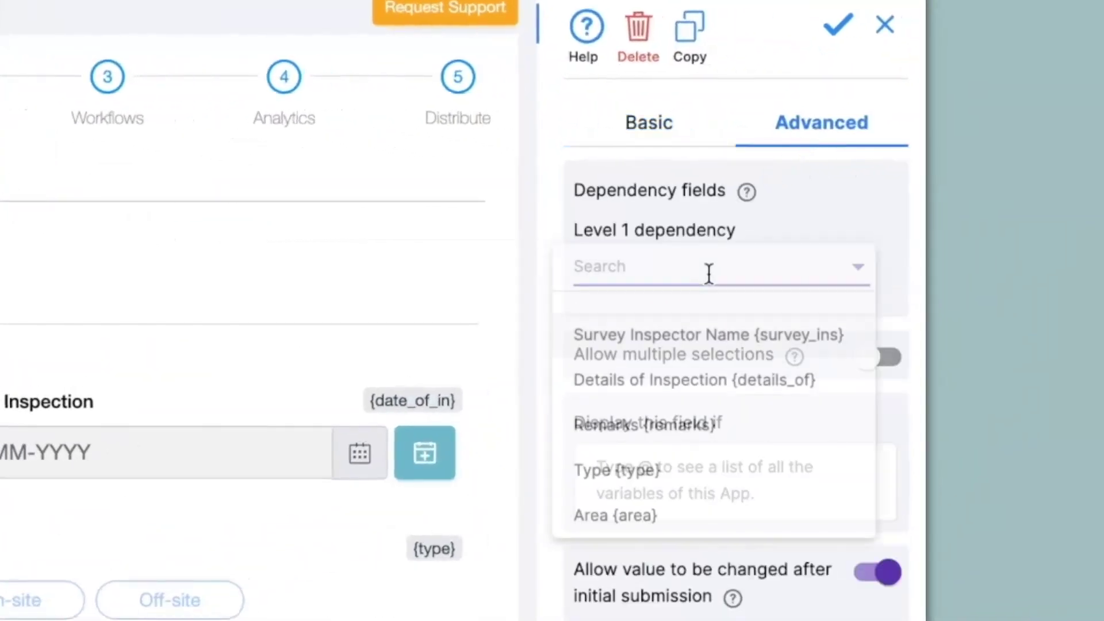
pyautogui.click(616, 515)
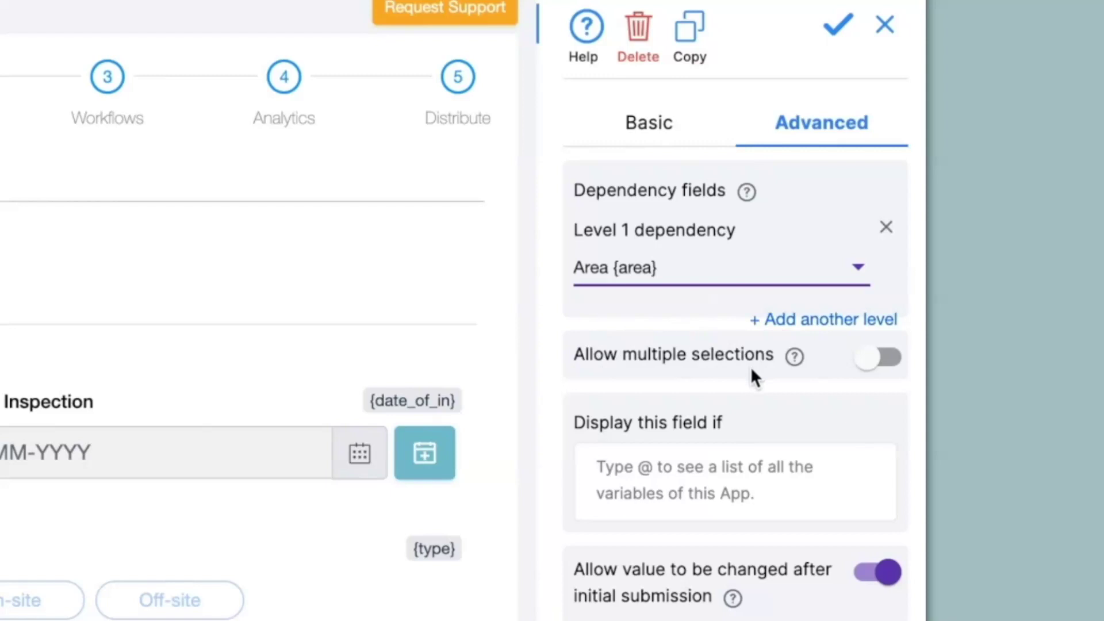
pyautogui.click(868, 373)
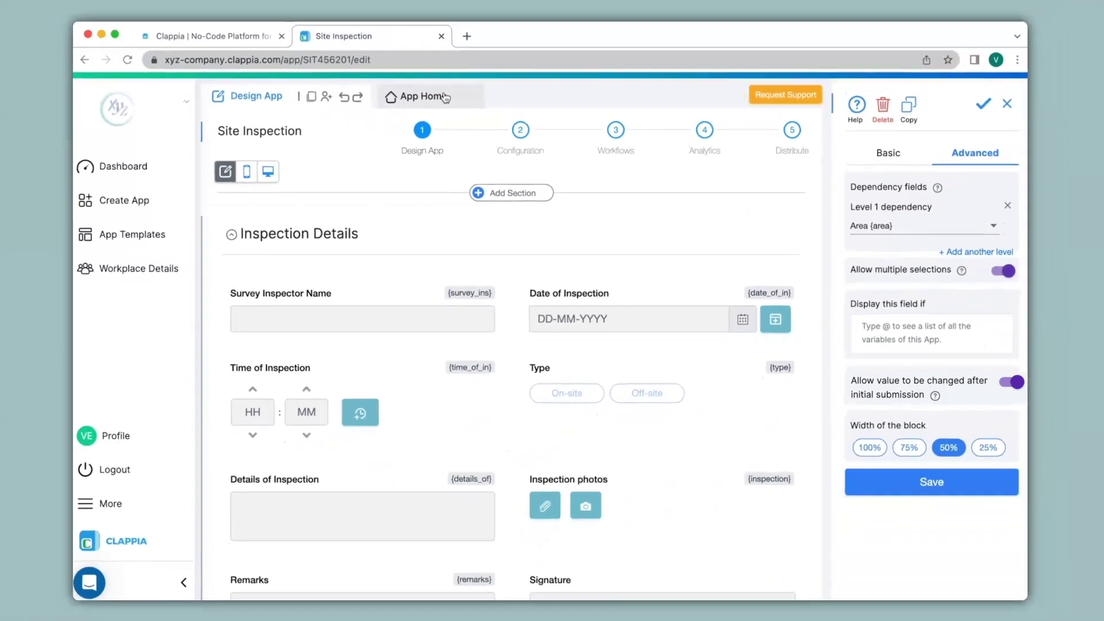
# On App Home, check the Site list with no area chosen, then with Area 3.
pyautogui.click(414, 96)
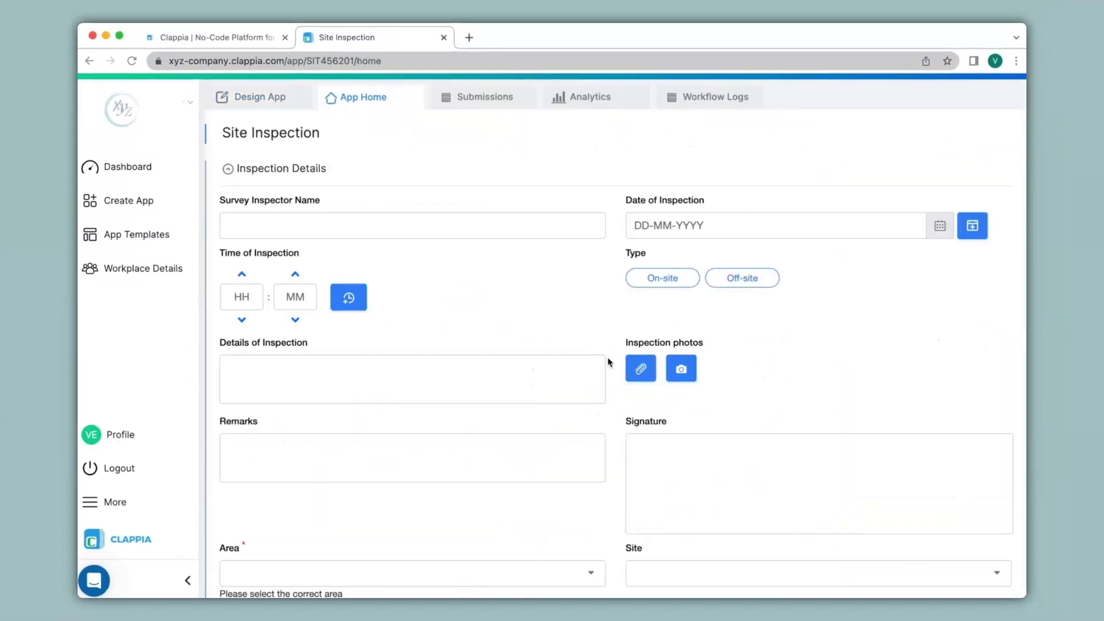
pyautogui.scroll(-3, 608, 363)
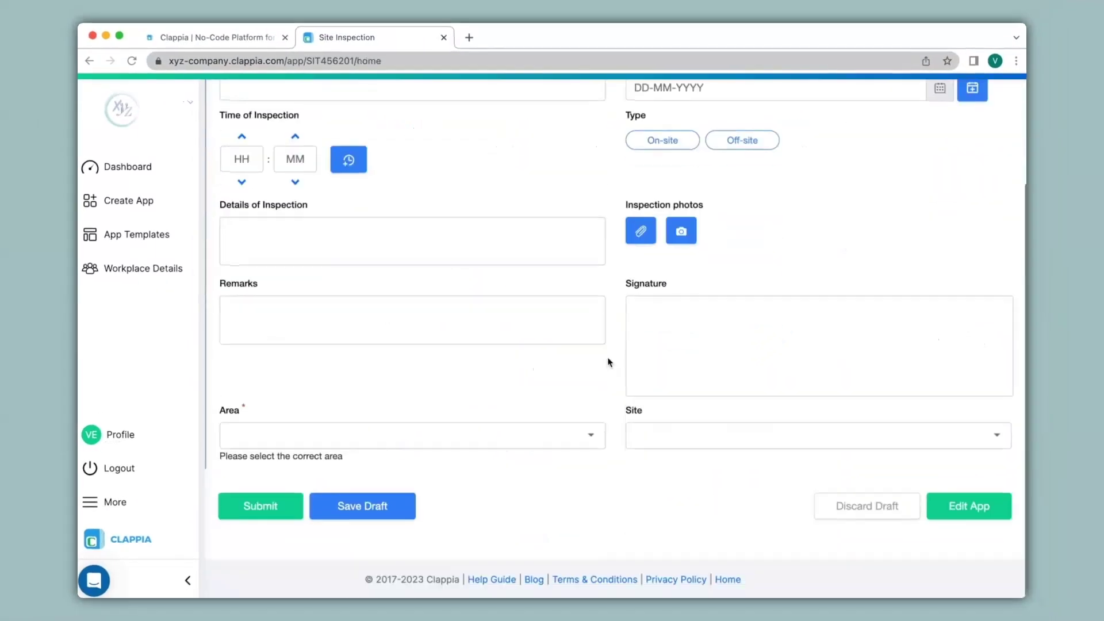
pyautogui.click(660, 438)
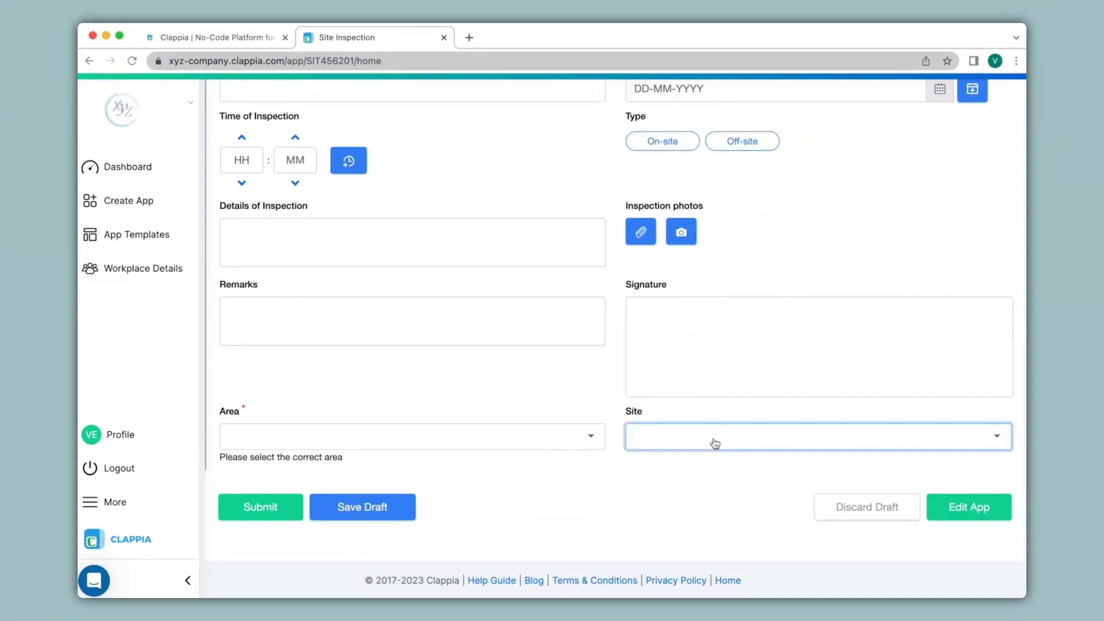
pyautogui.click(558, 443)
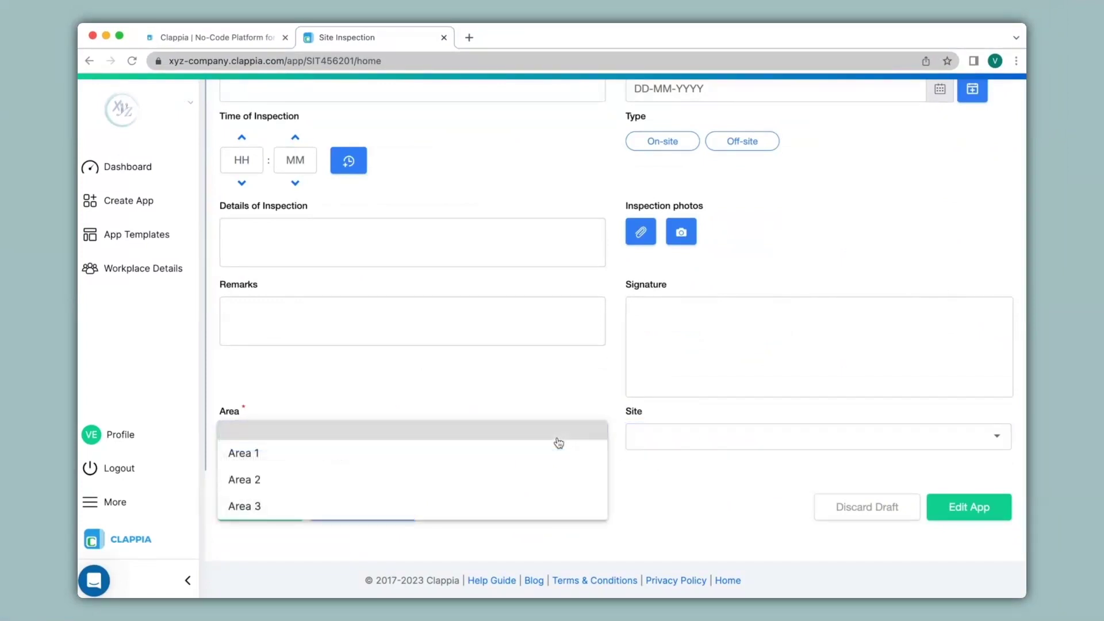
pyautogui.click(316, 507)
pyautogui.click(661, 444)
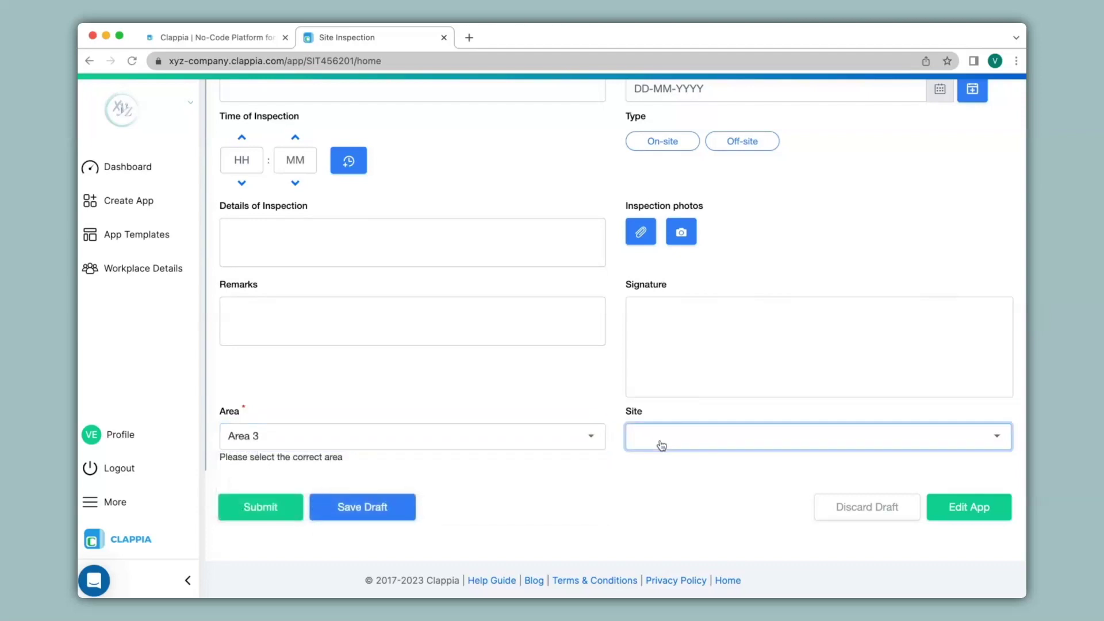
# Choose Area 1 and tick Site 1 and Site 2 in the Site field.
pyautogui.click(519, 435)
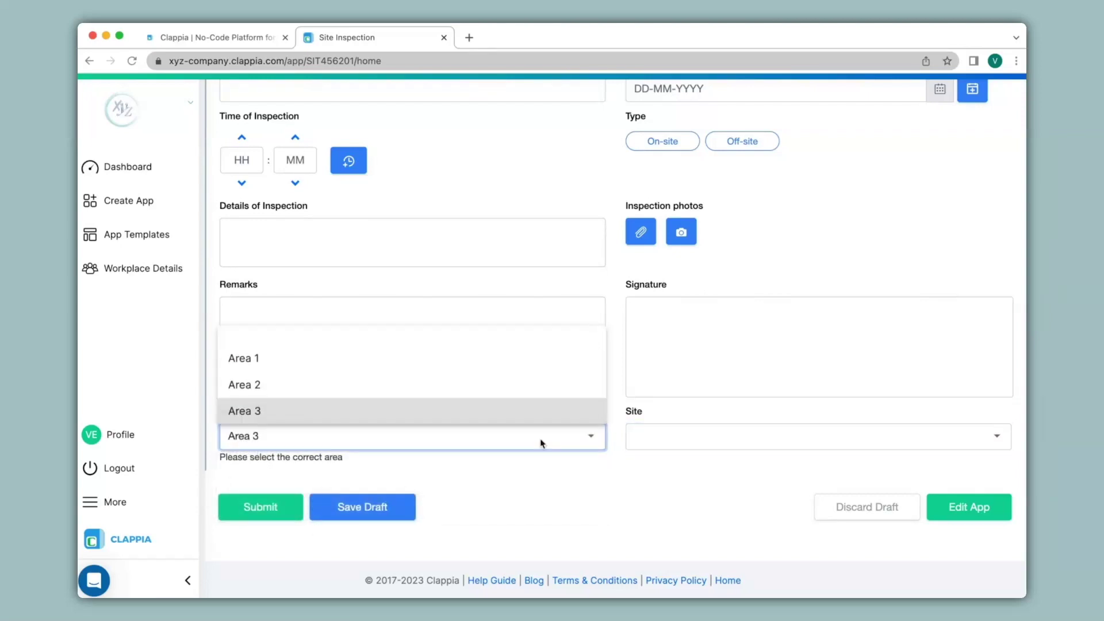
pyautogui.click(447, 370)
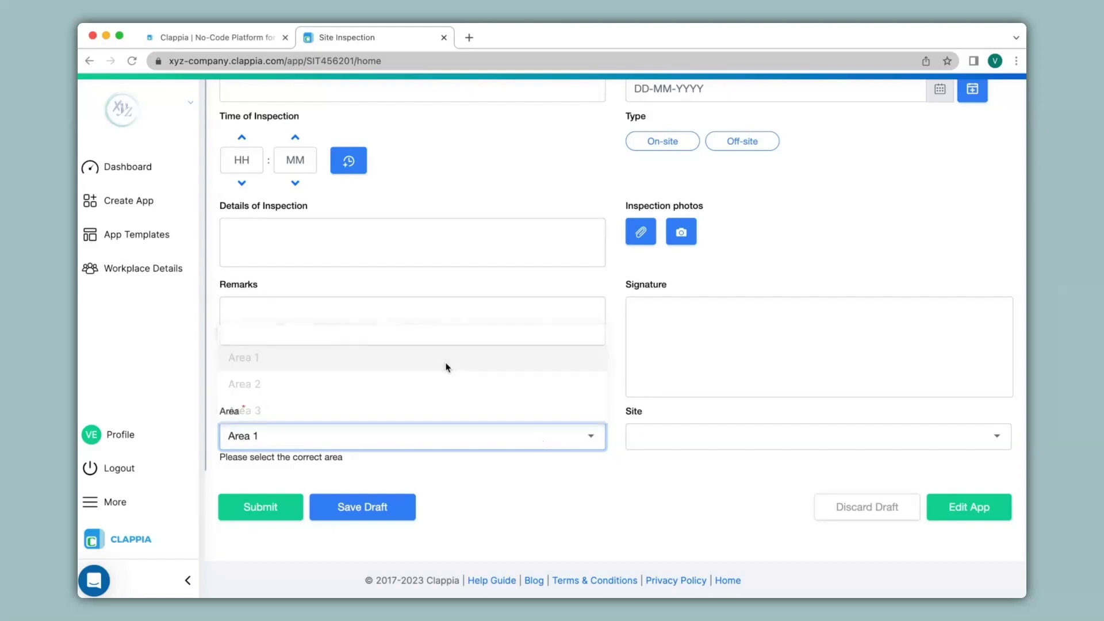
pyautogui.click(728, 441)
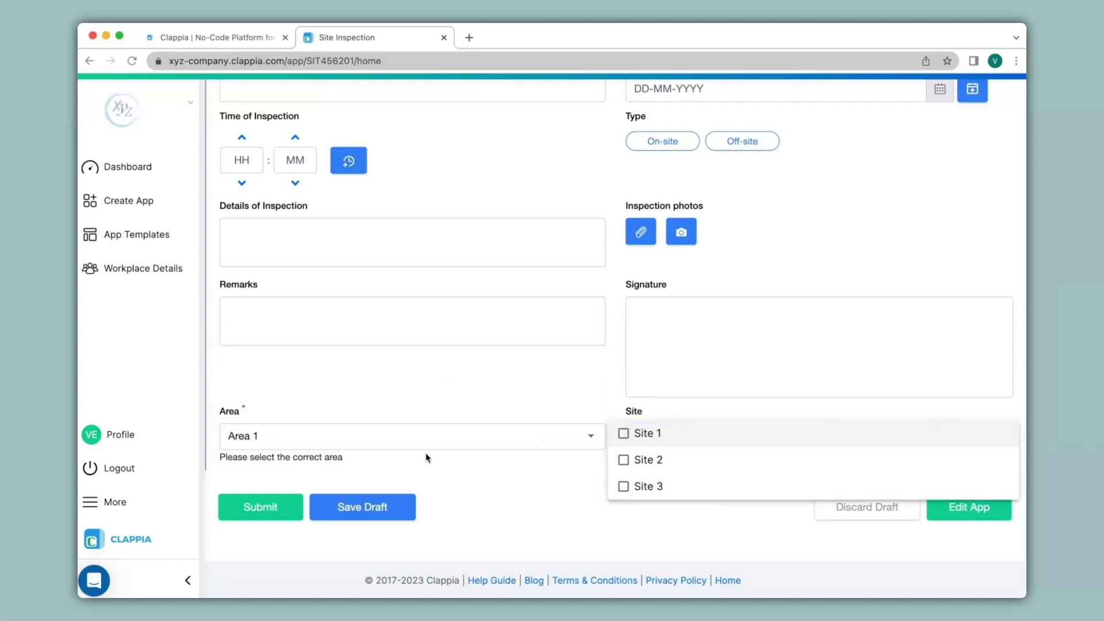
pyautogui.click(623, 433)
pyautogui.click(624, 461)
pyautogui.scroll(3, 625, 465)
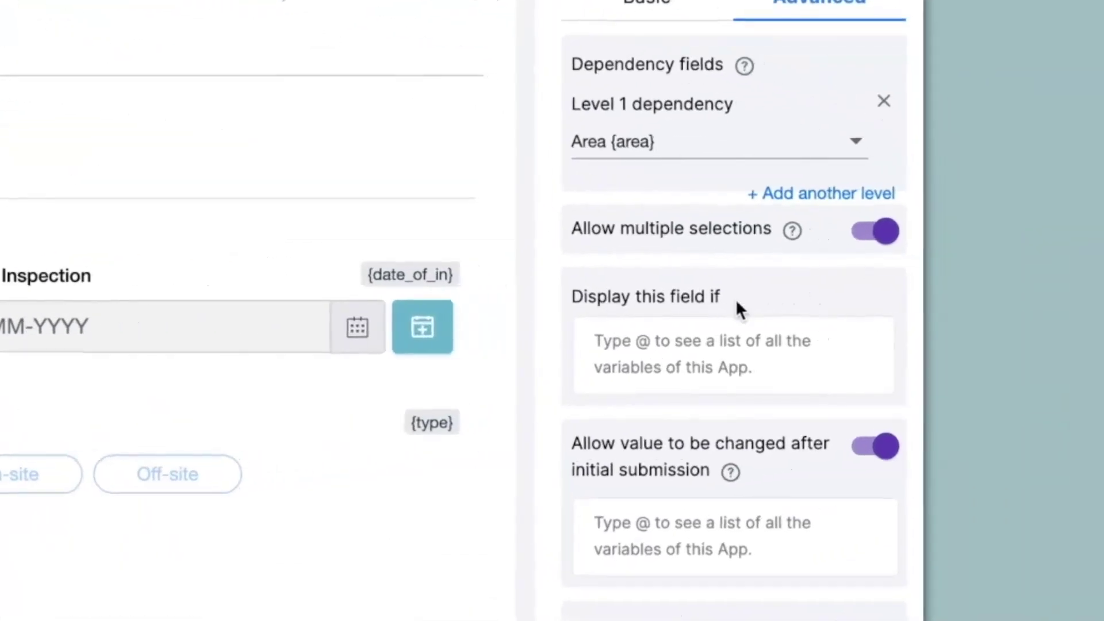
# Place the cursor in the Site field's 'Display this field if' box and scroll the form.
pyautogui.click(677, 351)
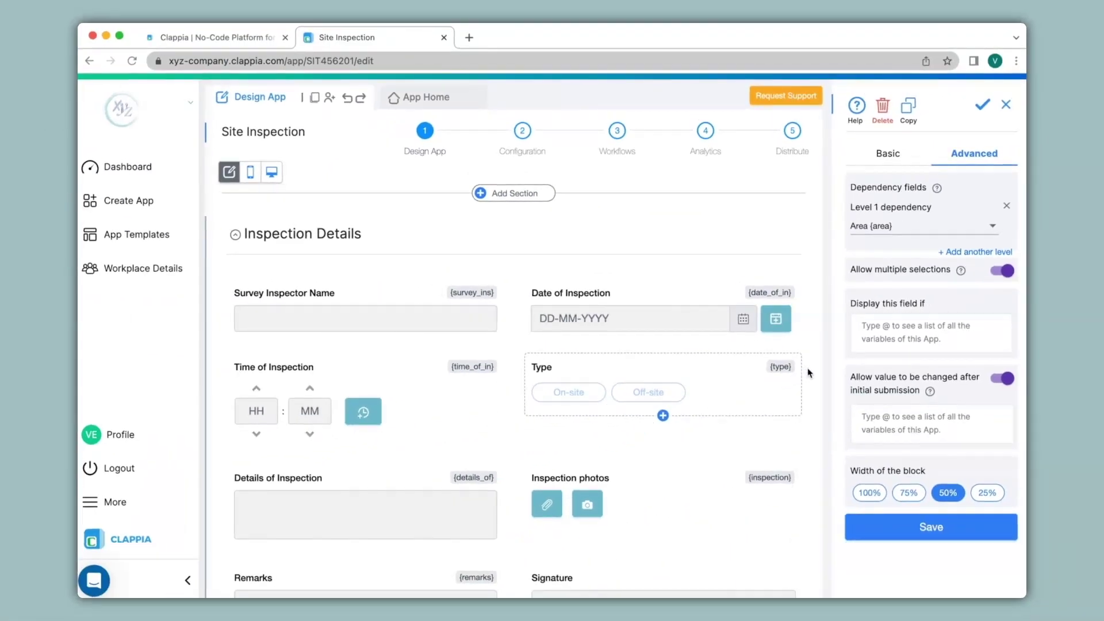
pyautogui.scroll(-4, 592, 222)
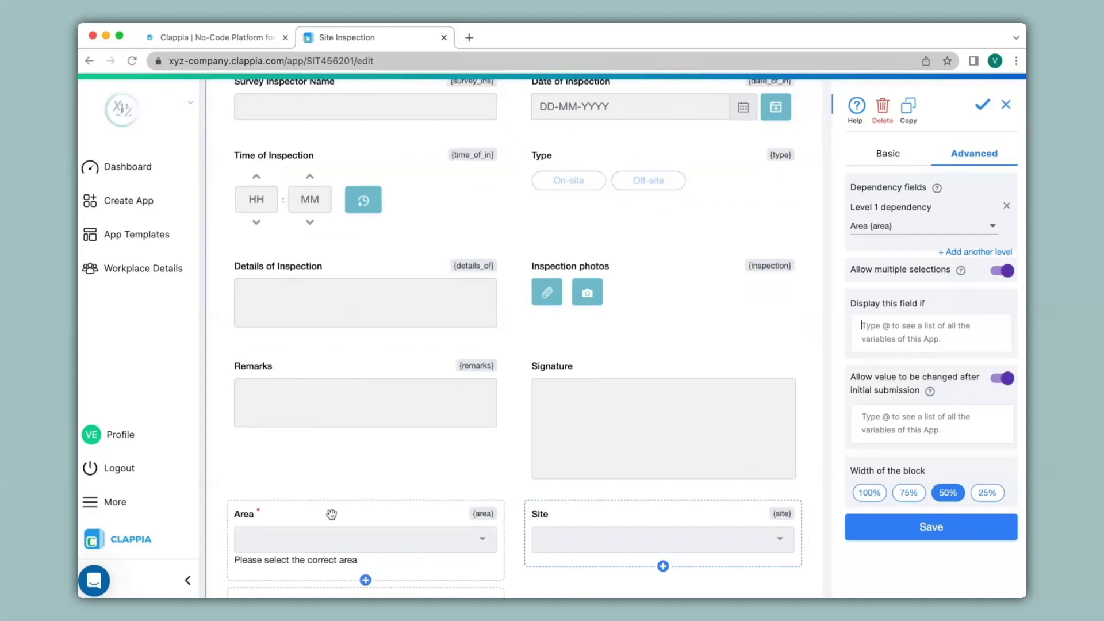
# Give the Area field the display condition {type}="Off-site", save, and open App Home.
pyautogui.click(384, 518)
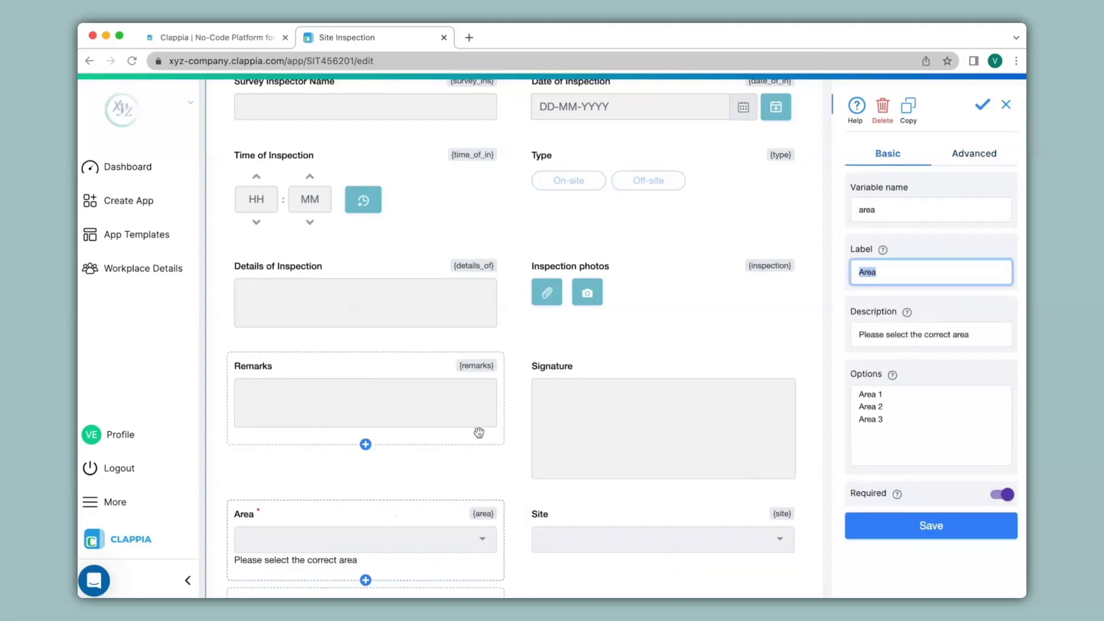
pyautogui.click(975, 153)
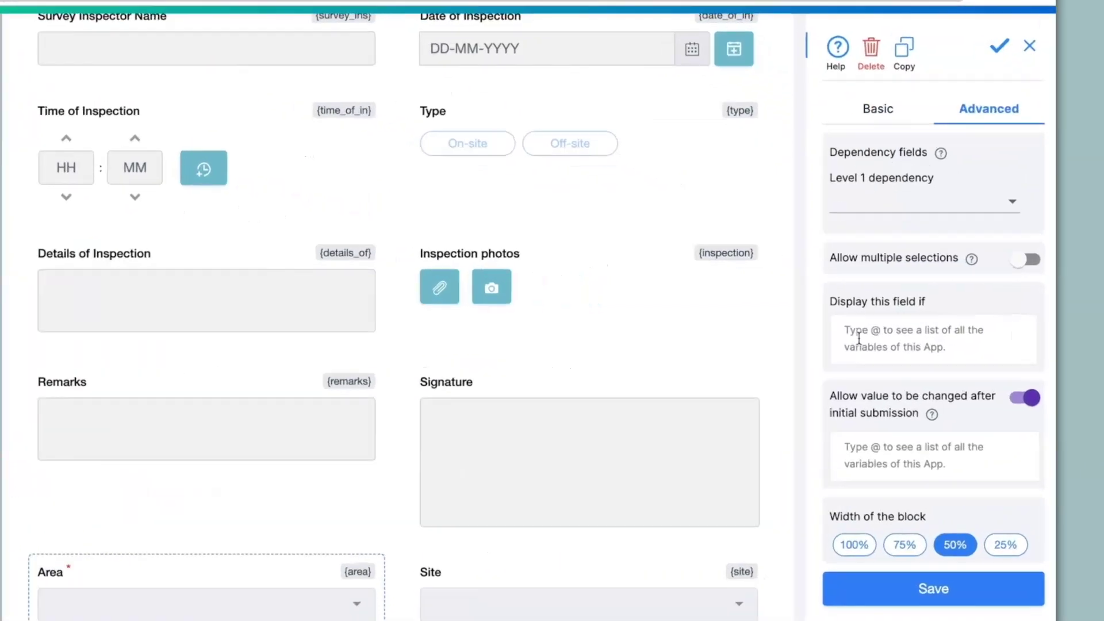
pyautogui.click(873, 333)
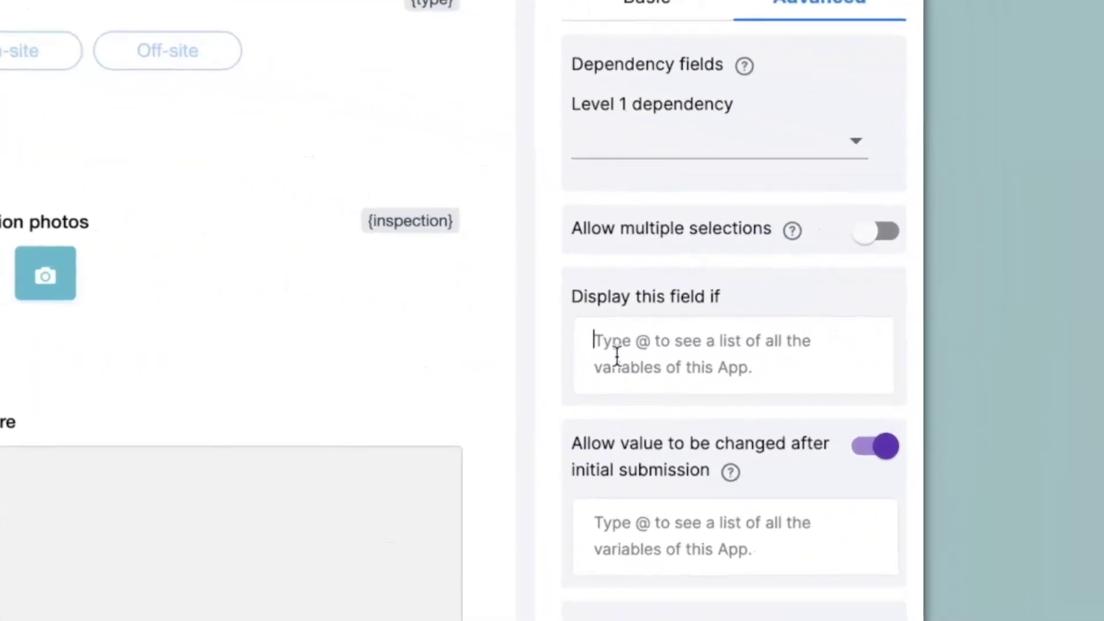
pyautogui.write('@typ')
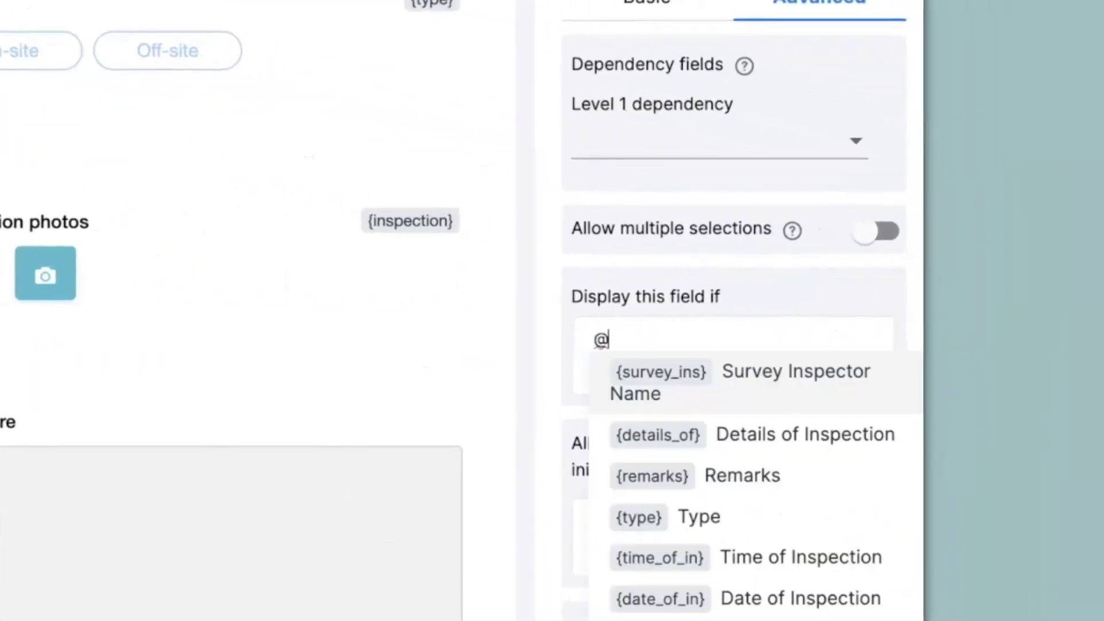
pyautogui.click(647, 385)
pyautogui.write('="Off-site"')
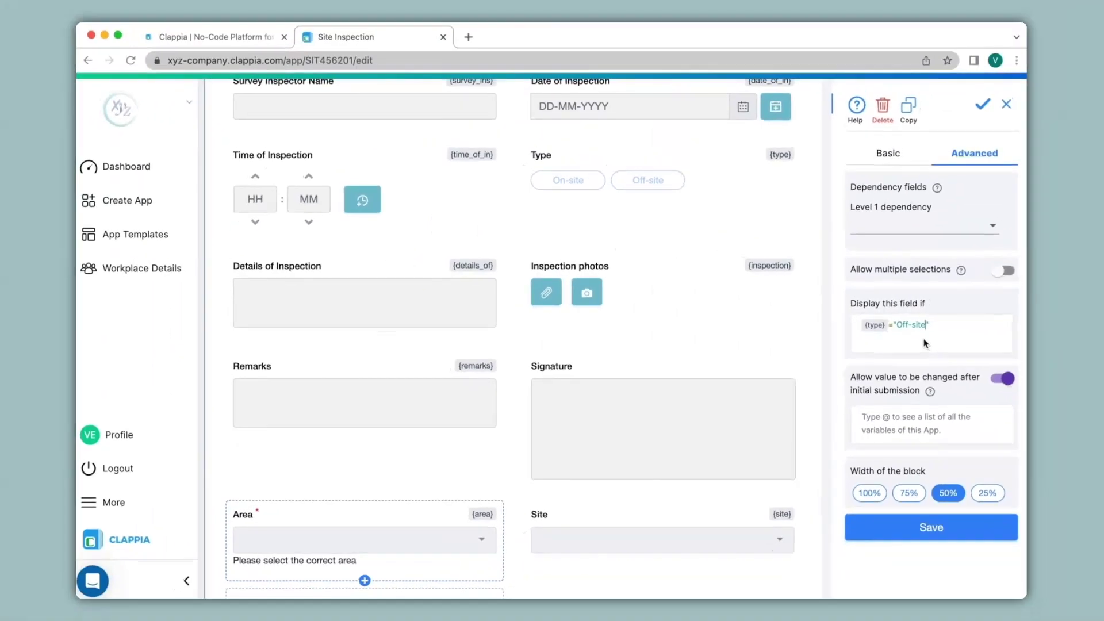
pyautogui.click(897, 531)
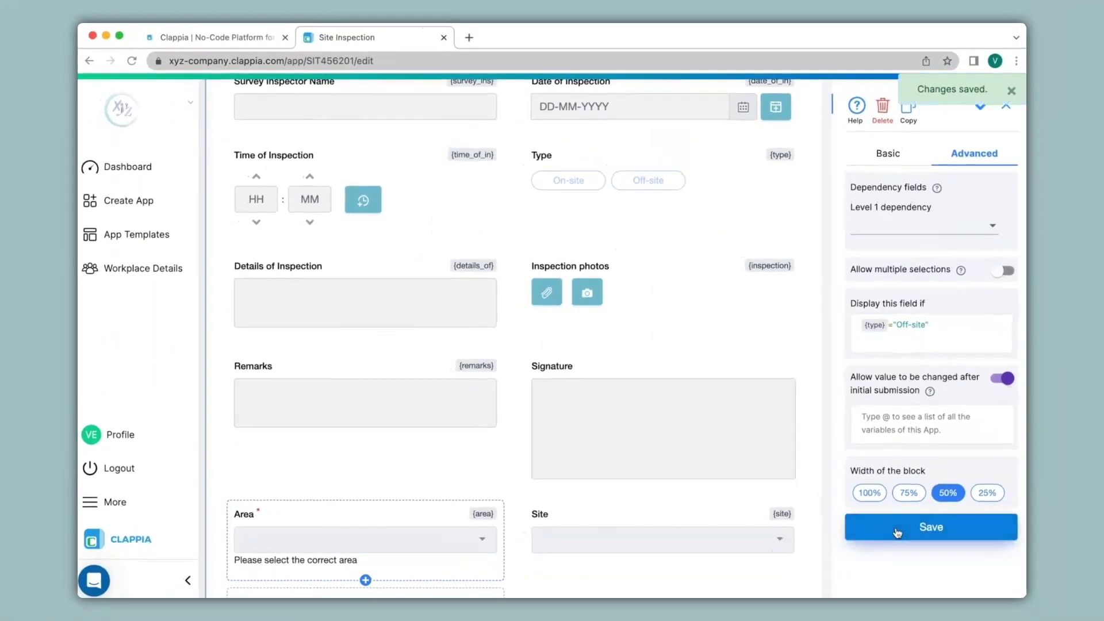
pyautogui.scroll(5, 529, 338)
pyautogui.click(371, 98)
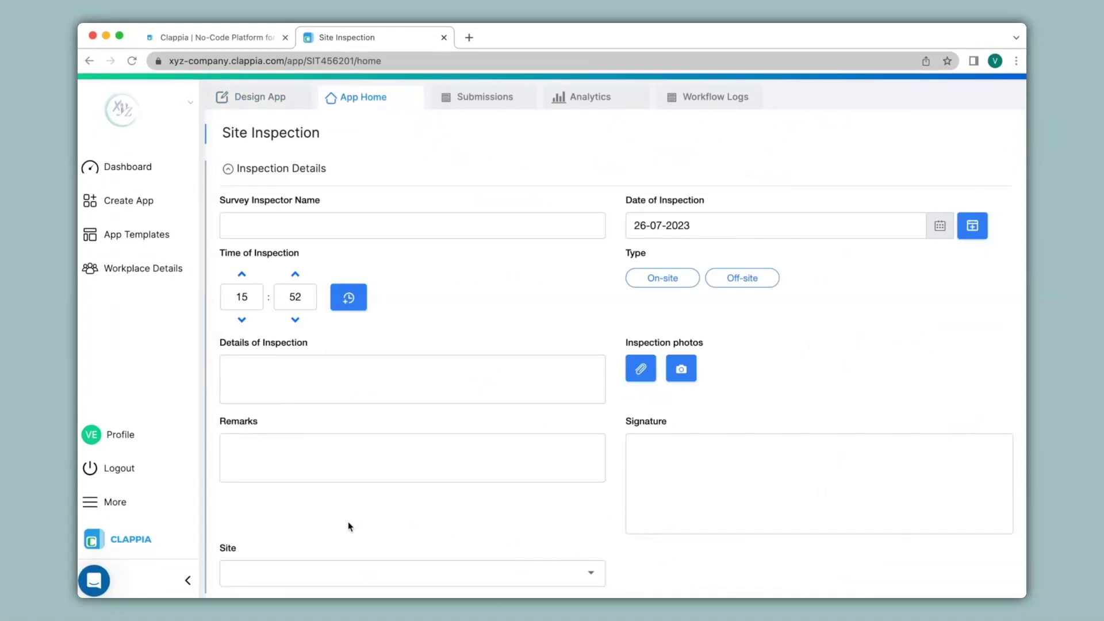
# Set the inspection Type to On-site, then switch it to Off-site.
pyautogui.click(646, 279)
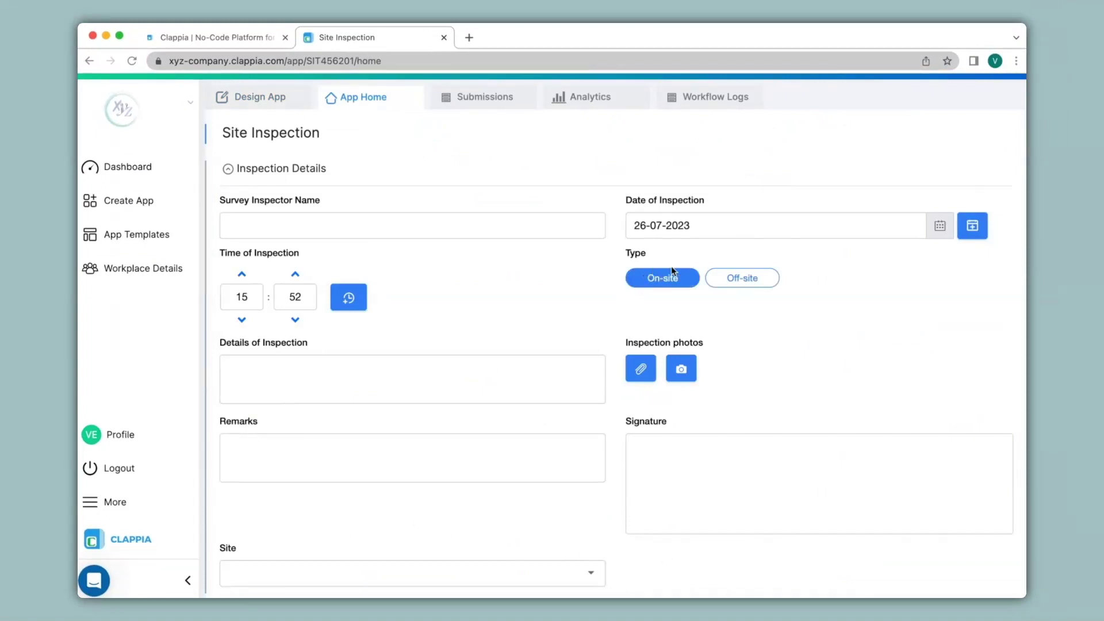
pyautogui.click(734, 280)
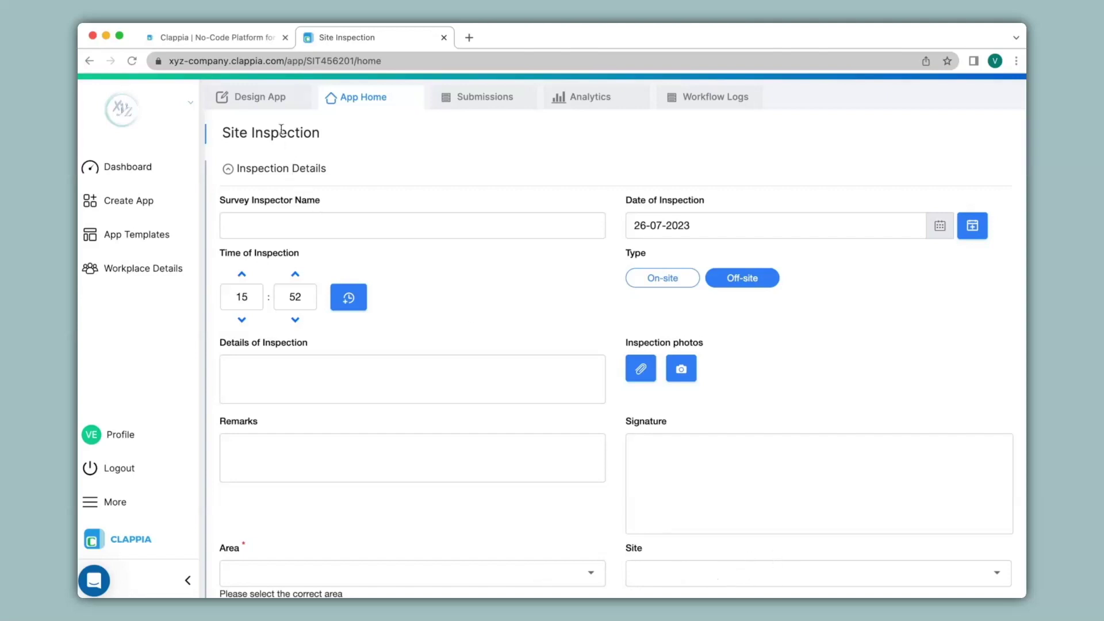
# In the Site field's advanced settings, set 'Display this field if' to OR({area}="Area 1",{area}="Area 2").
pyautogui.click(269, 95)
pyautogui.click(594, 367)
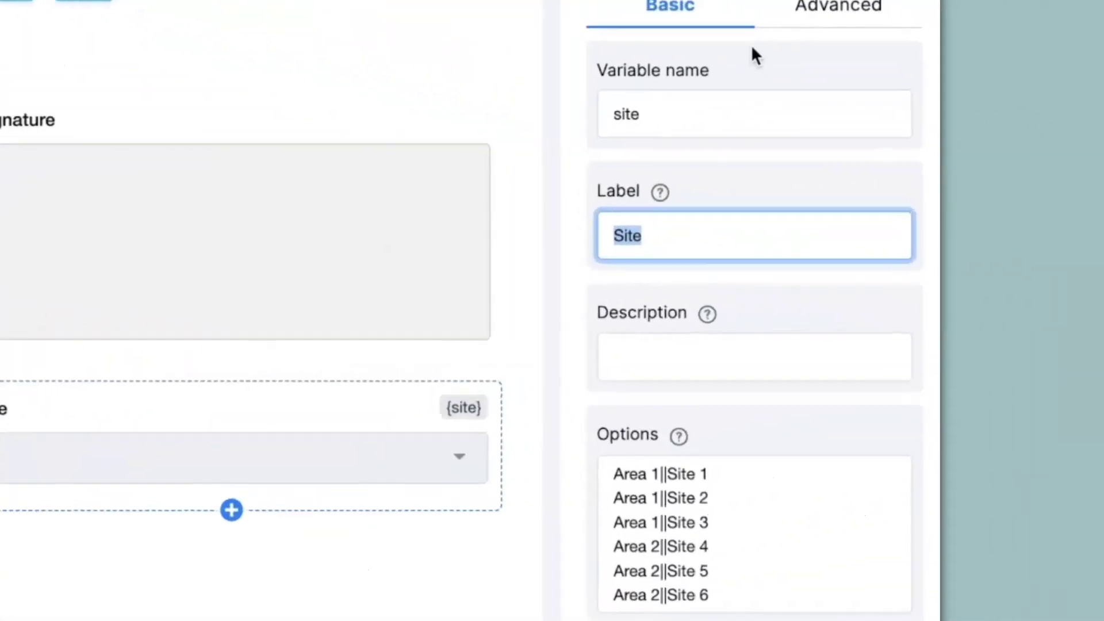
pyautogui.click(841, 8)
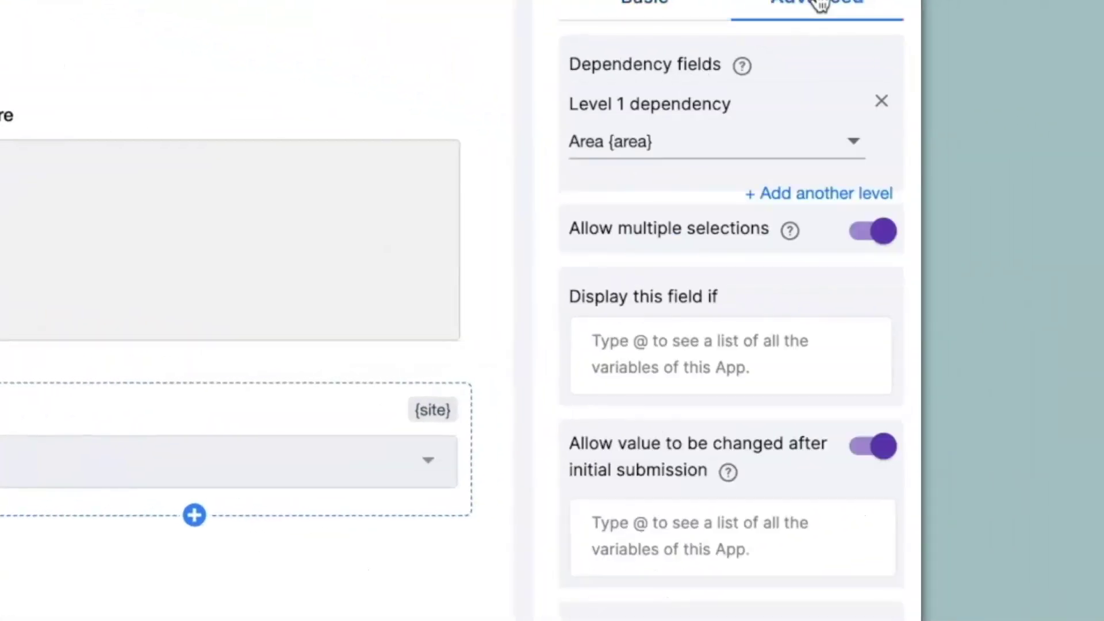
pyautogui.click(634, 359)
pyautogui.write('OR')
pyautogui.click(635, 398)
pyautogui.write('@a')
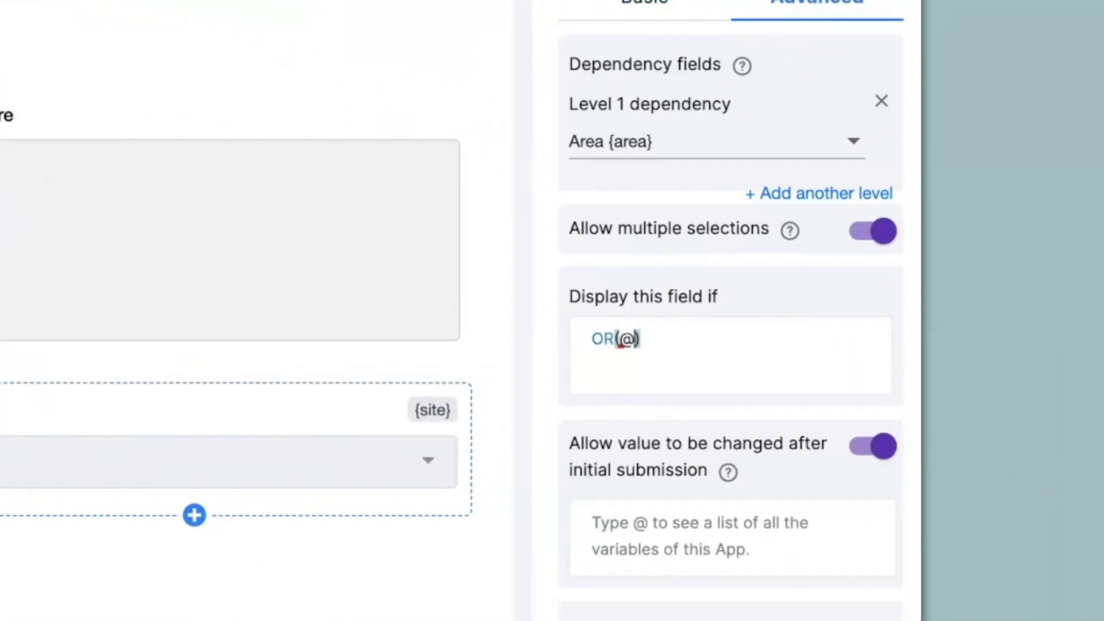
pyautogui.write('rea')
pyautogui.click(637, 379)
pyautogui.write('="Area 1",')
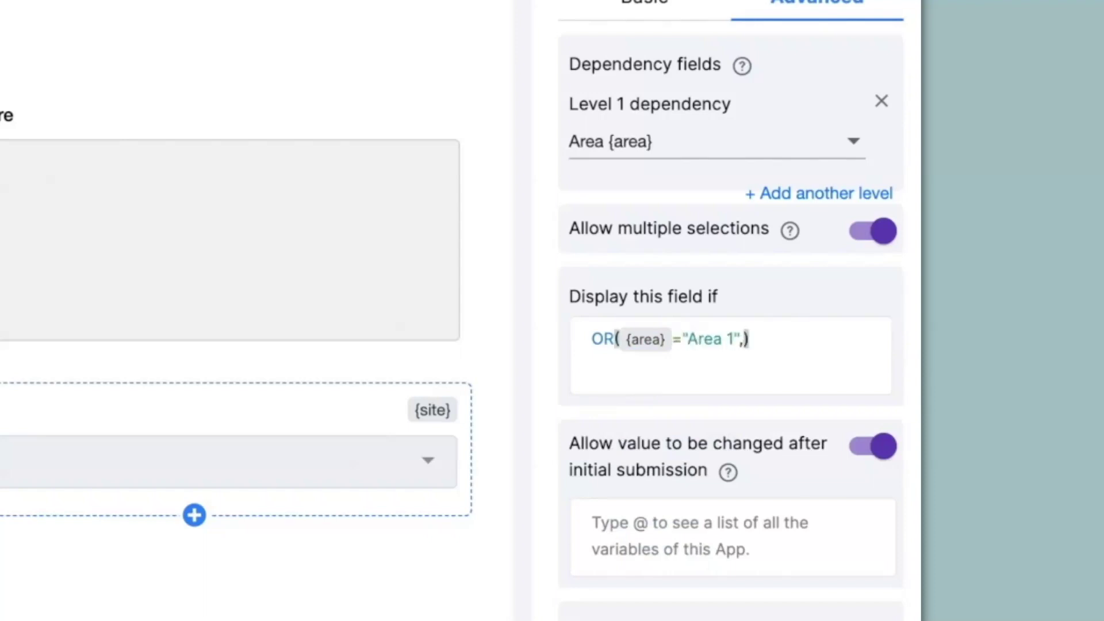
pyautogui.write('@area')
pyautogui.click(631, 379)
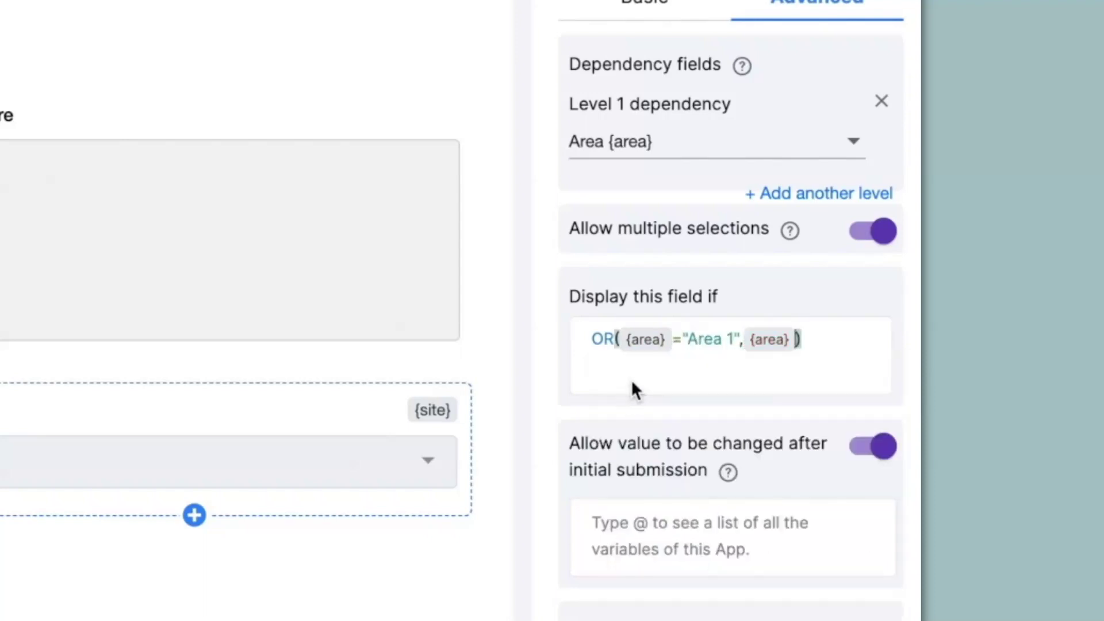
pyautogui.write('="Area 2"')
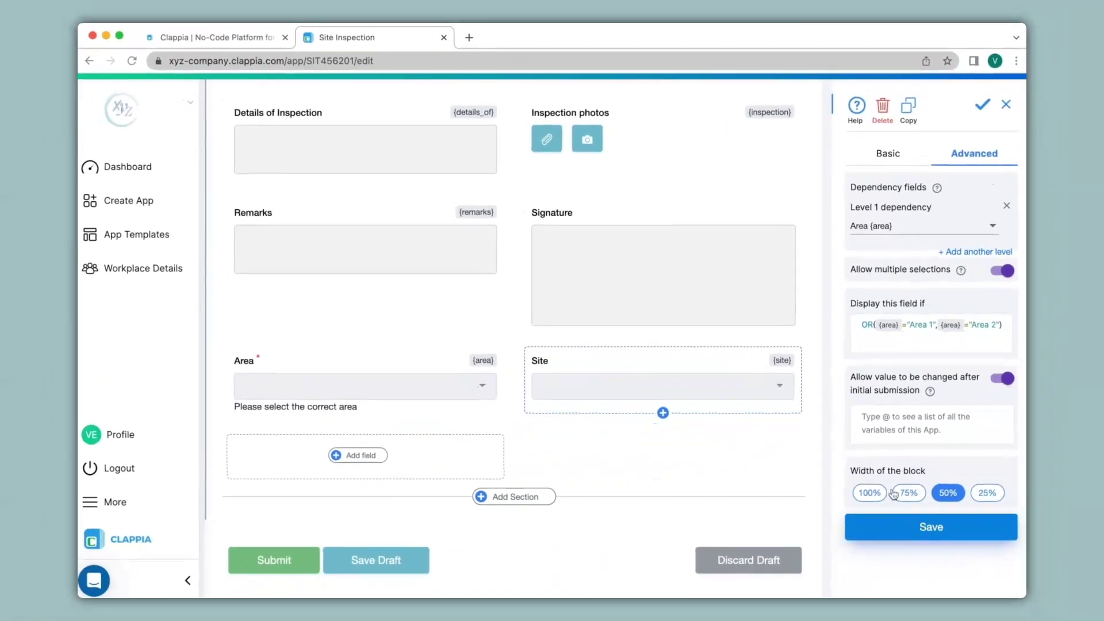
pyautogui.scroll(8, 512, 458)
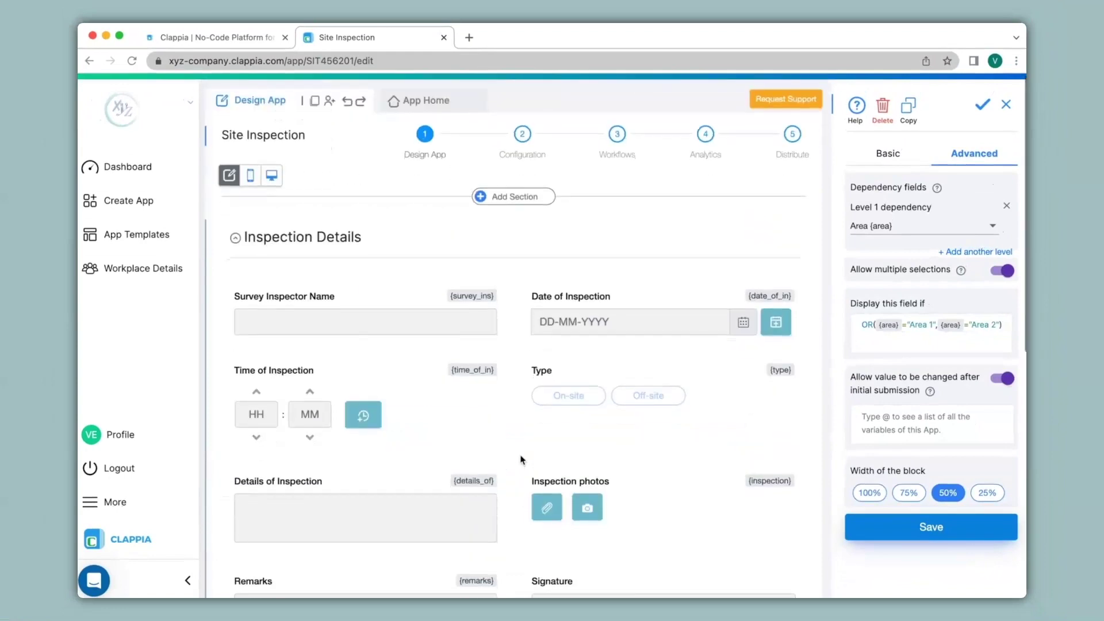
# On the live form, set the inspection Type to Off-site.
pyautogui.click(439, 106)
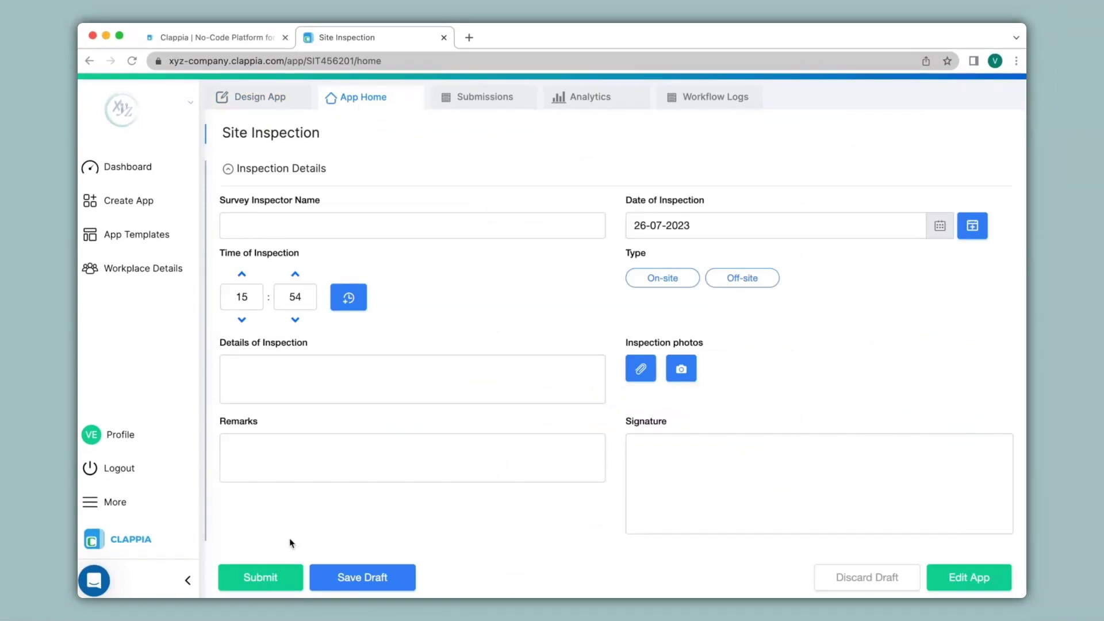
pyautogui.click(746, 279)
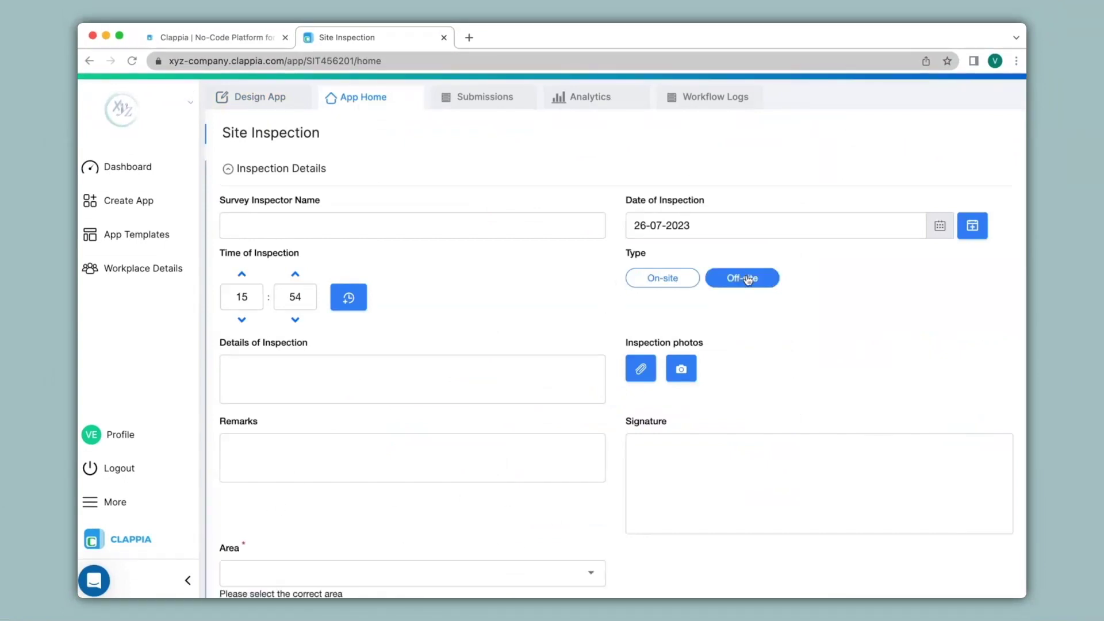
# Choose Area 3, change it to Area 2, and tick Site 4 and Site 5.
pyautogui.scroll(-3, 258, 535)
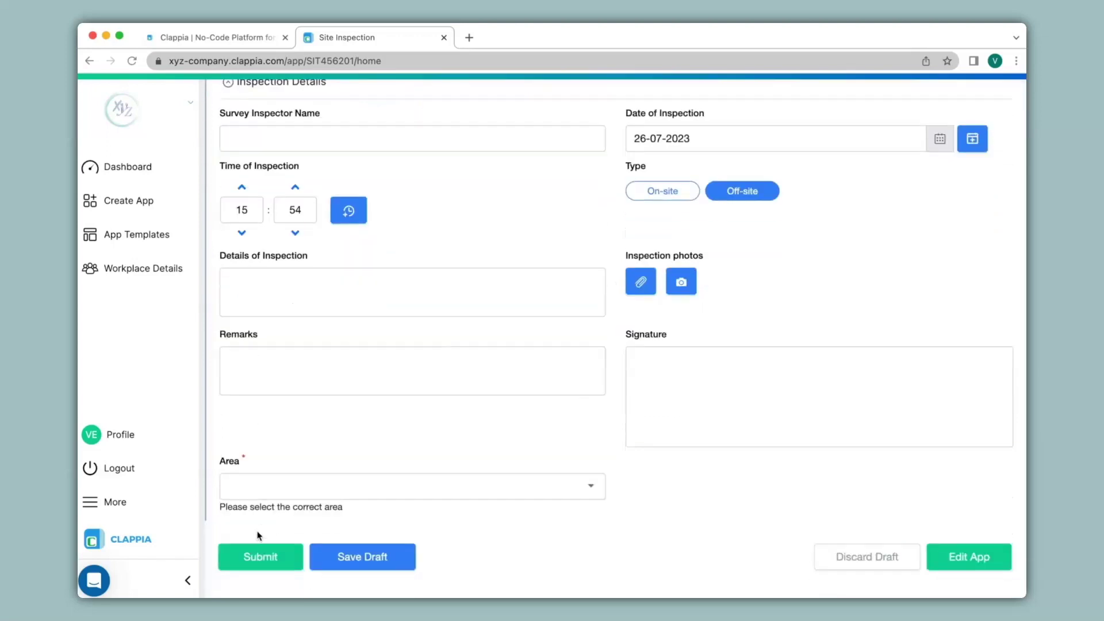
pyautogui.click(290, 470)
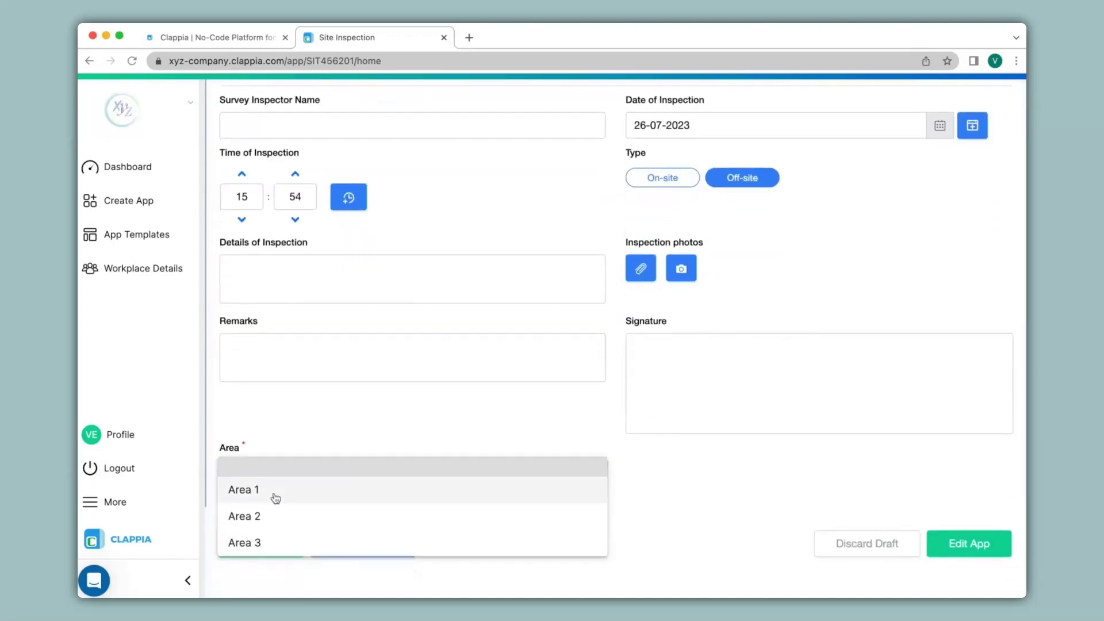
pyautogui.click(257, 543)
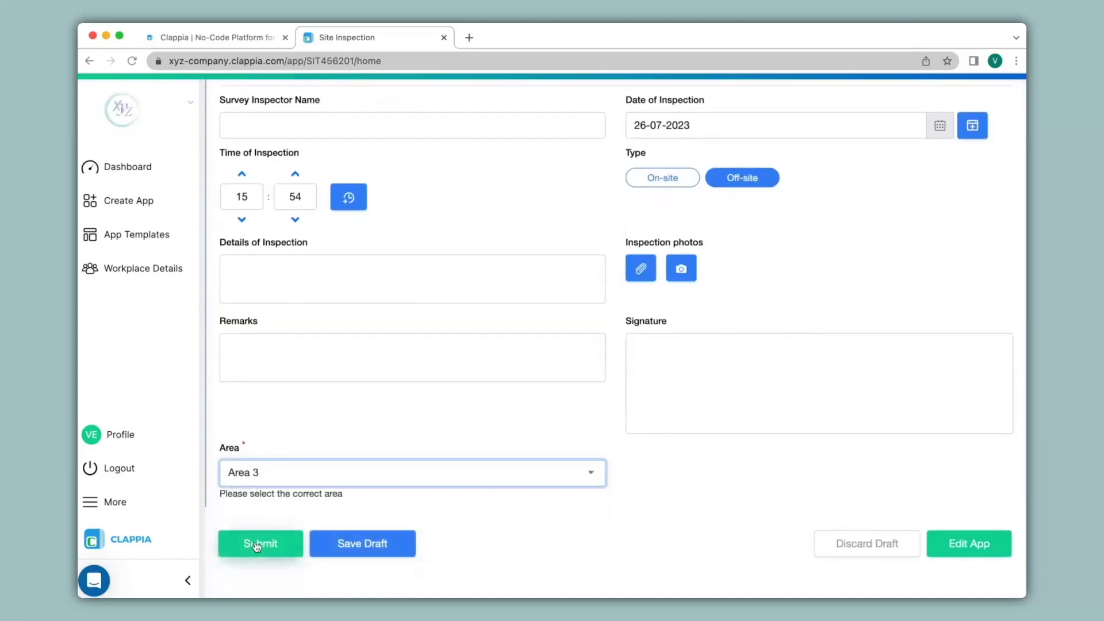
pyautogui.click(273, 482)
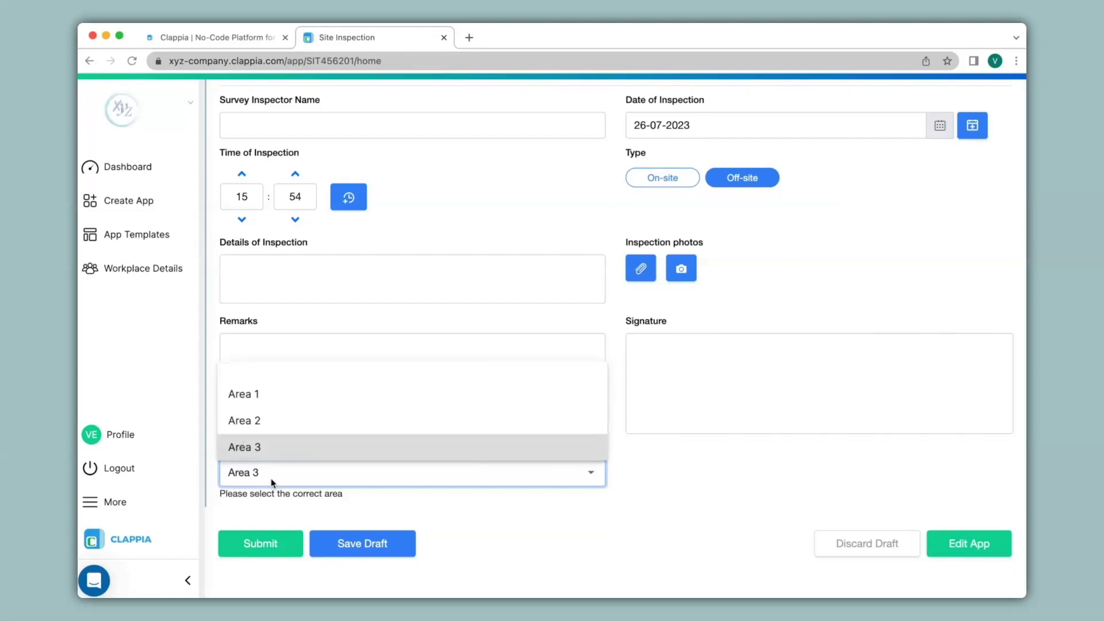
pyautogui.click(272, 421)
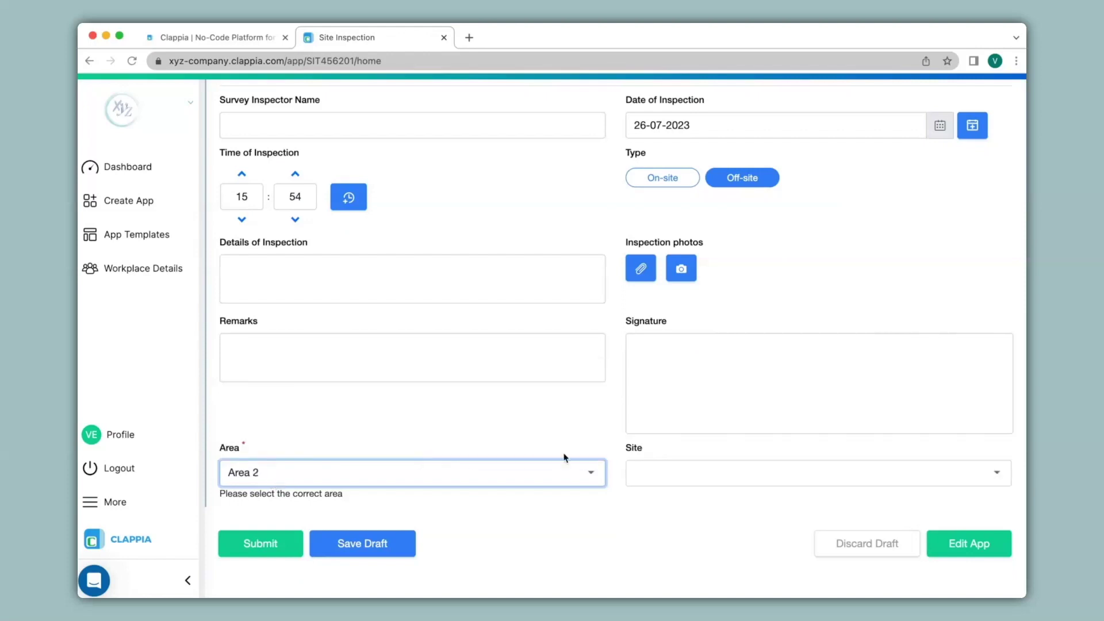
pyautogui.click(650, 483)
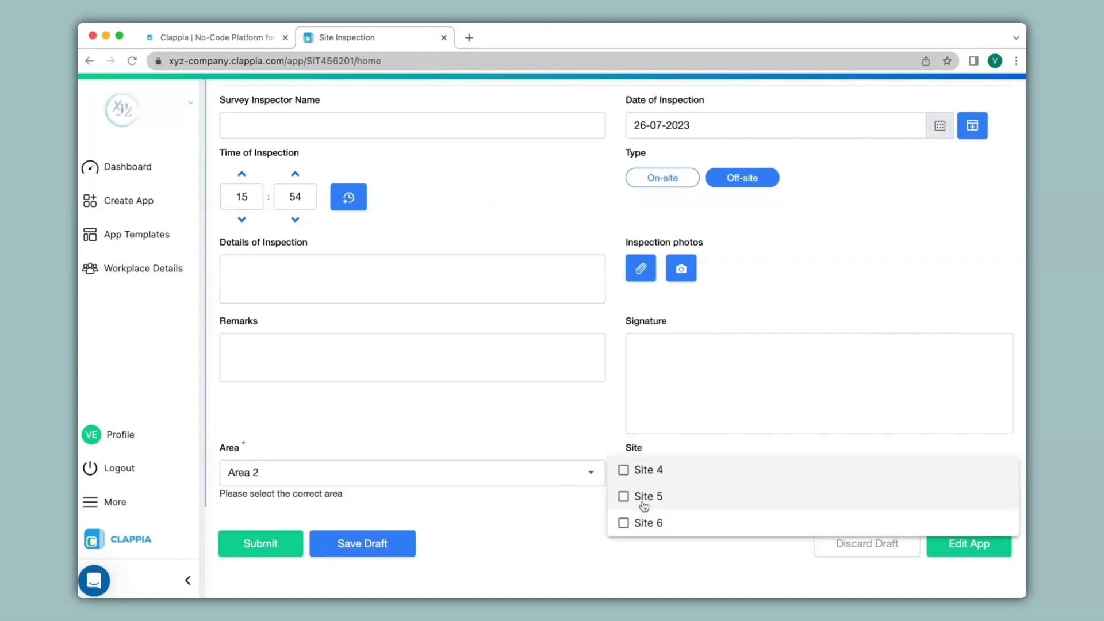
pyautogui.click(638, 470)
pyautogui.click(627, 498)
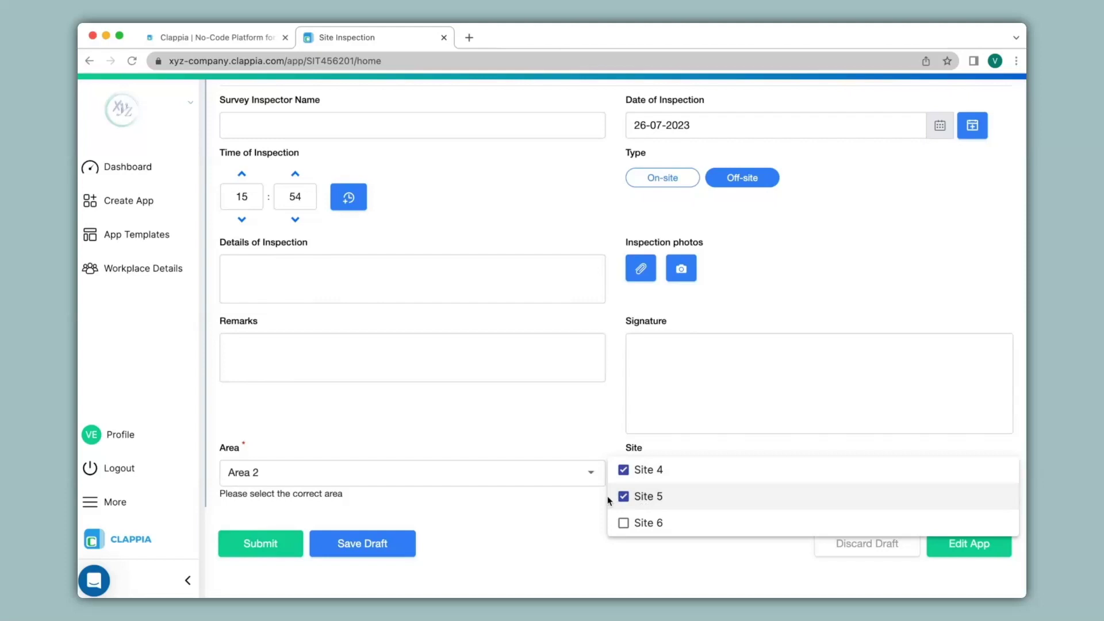
# Enter the inspector's name, details 'Inspection carried out' and remarks 'None', sign, and submit.
pyautogui.click(375, 224)
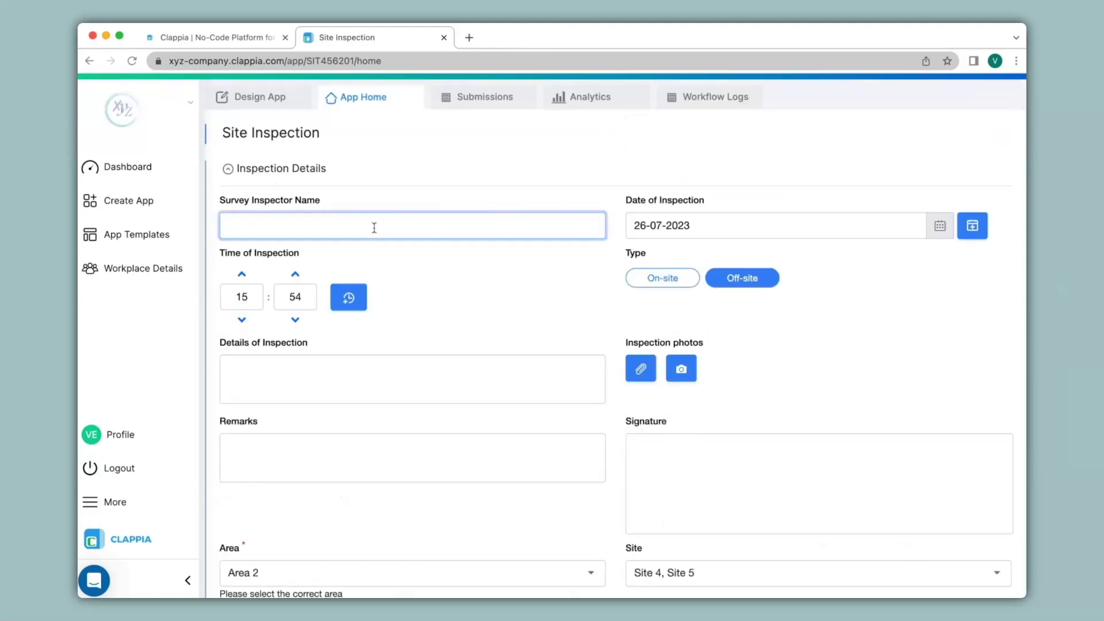
pyautogui.write('Rajesh')
pyautogui.click(362, 382)
pyautogui.write('Inspection carried out')
pyautogui.click(412, 458)
pyautogui.write('None')
pyautogui.moveTo(713, 440); pyautogui.dragTo(795, 462)
pyautogui.scroll(-5, 621, 435)
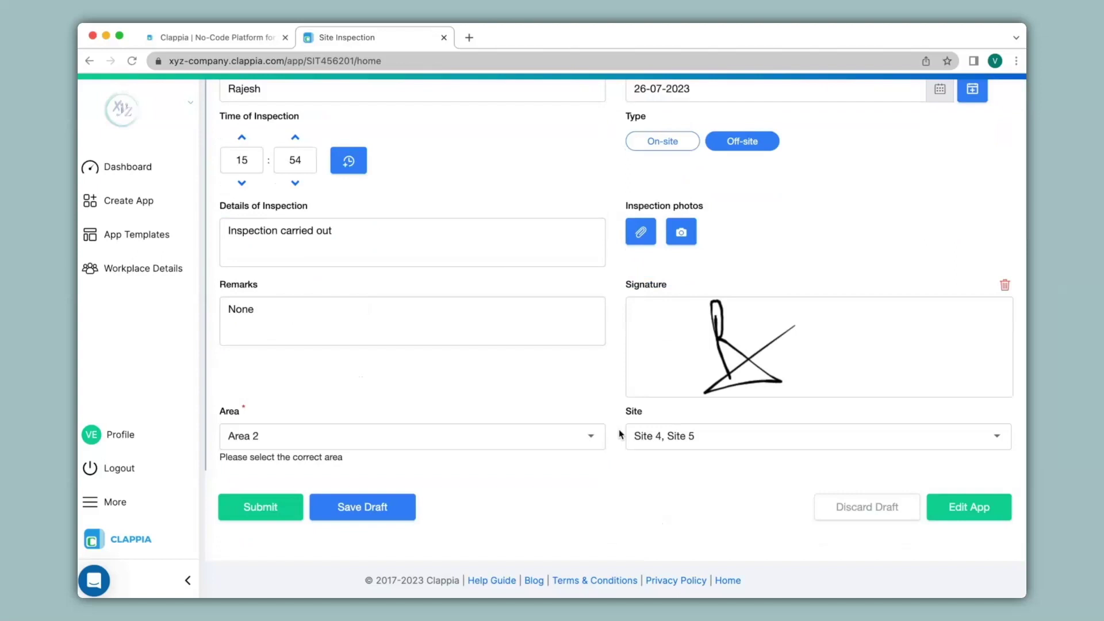
pyautogui.click(274, 507)
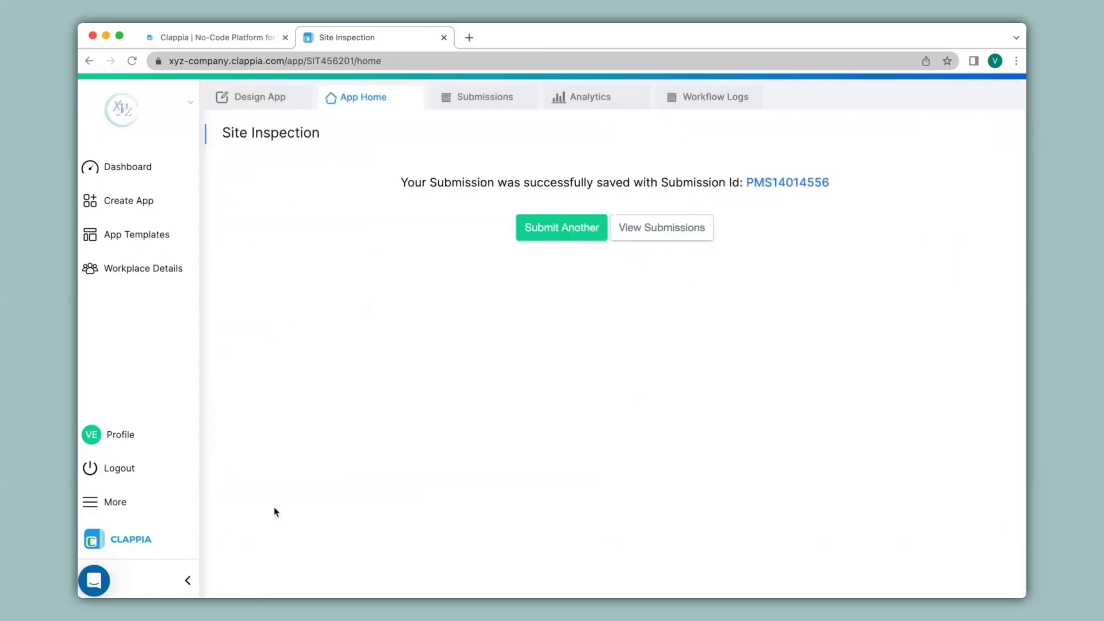
# In the new submission, uncheck and recheck Site 4 and Site 5 to show Site is still editable.
pyautogui.click(473, 103)
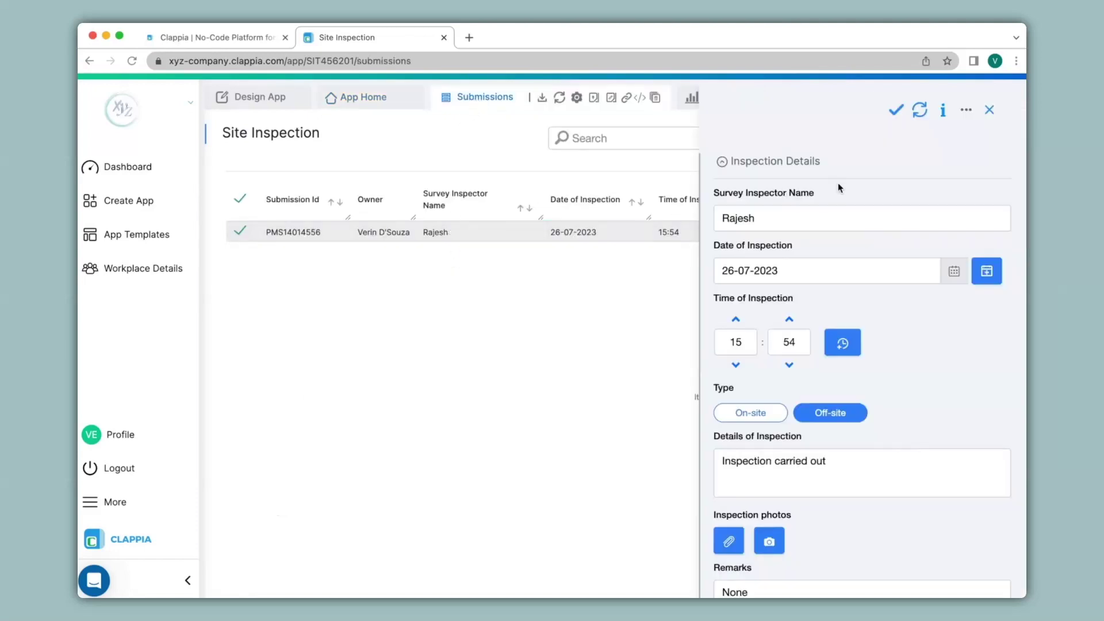
pyautogui.scroll(-5, 838, 183)
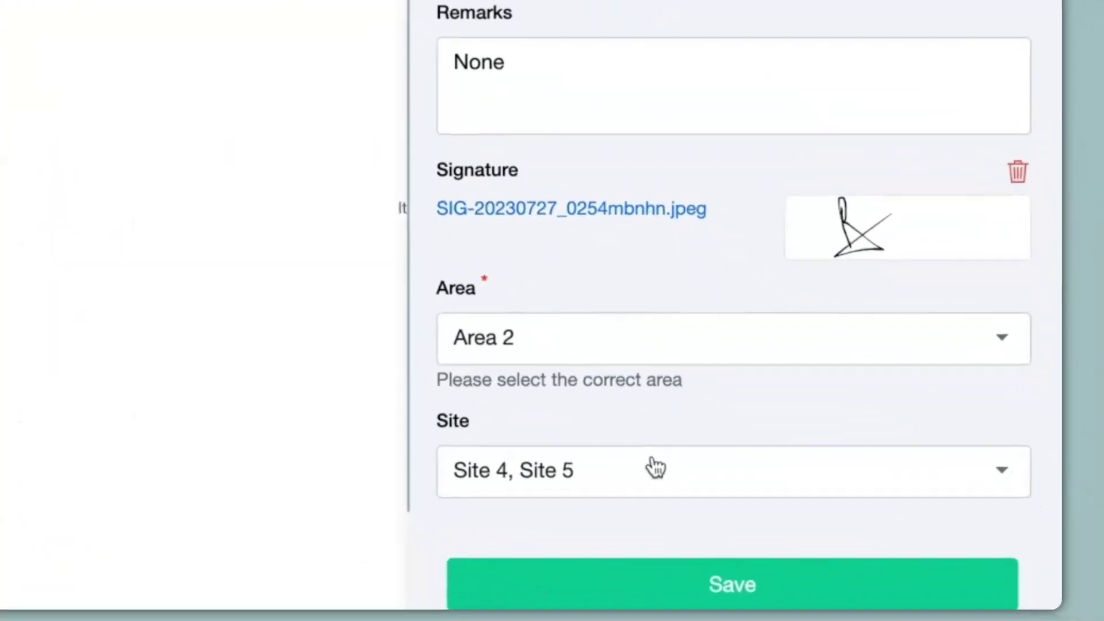
pyautogui.click(655, 467)
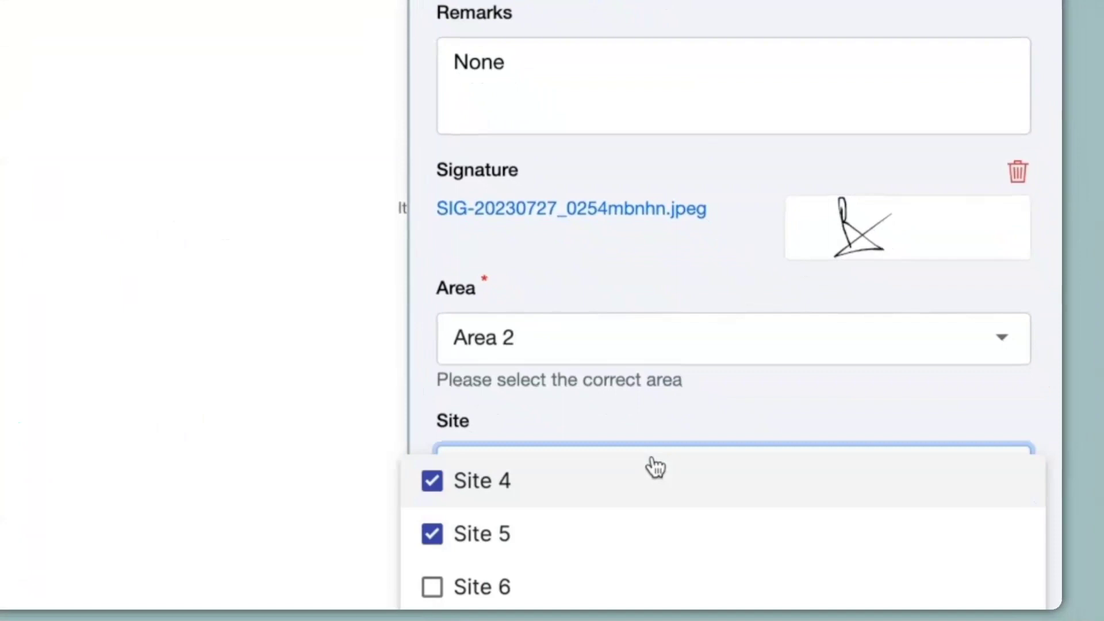
pyautogui.click(433, 534)
pyautogui.click(443, 498)
pyautogui.click(441, 502)
pyautogui.click(435, 538)
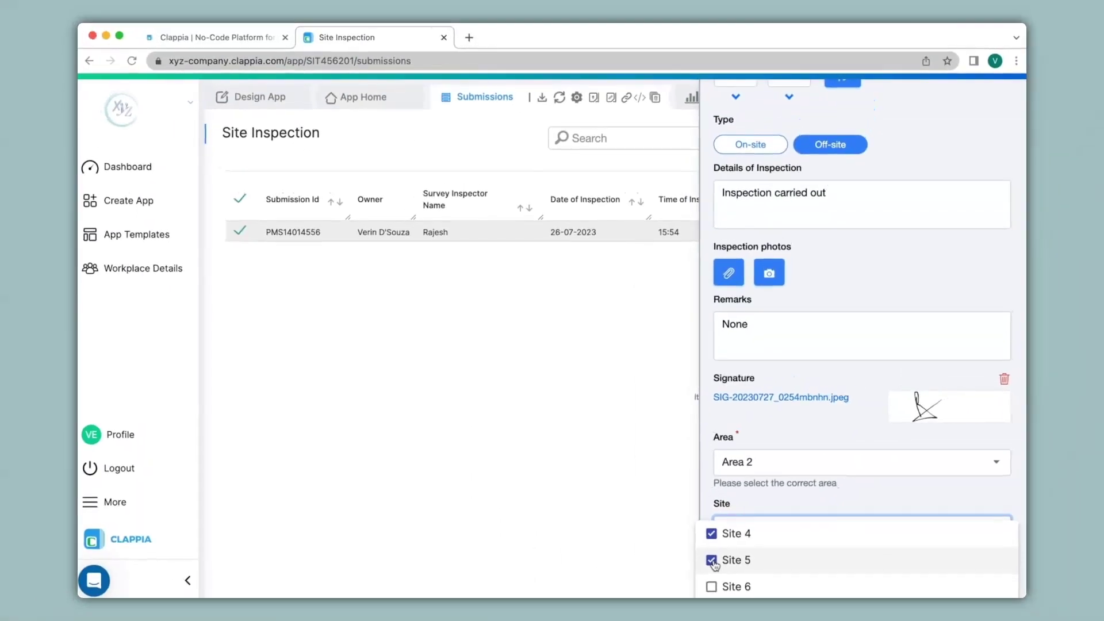
pyautogui.click(257, 99)
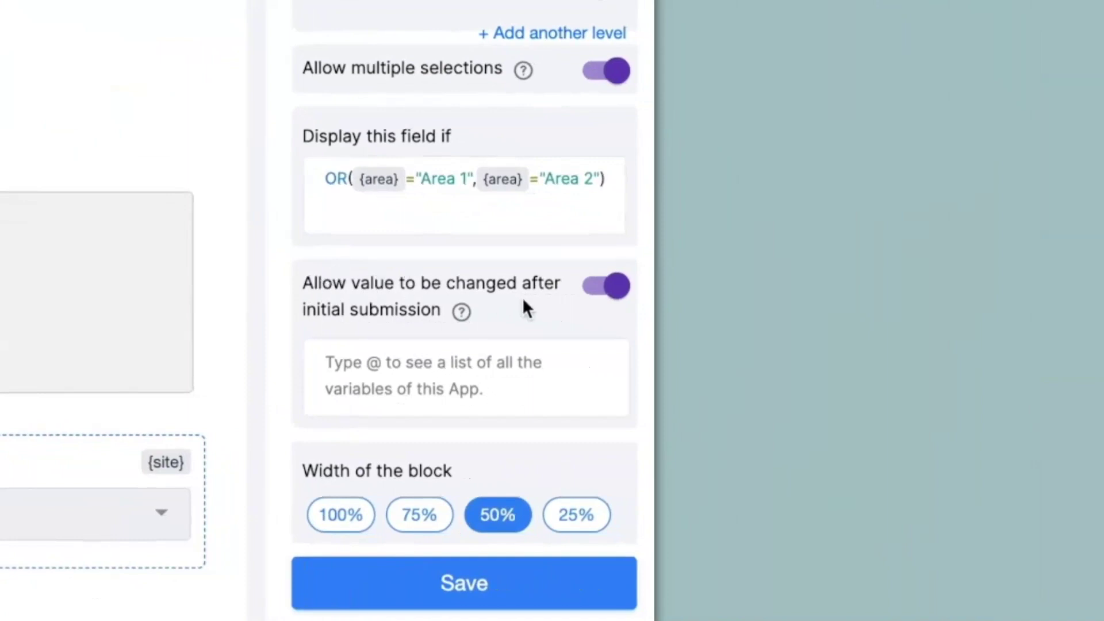
# Turn off 'Allow value to be changed after initial submission' for Site and save.
pyautogui.click(600, 294)
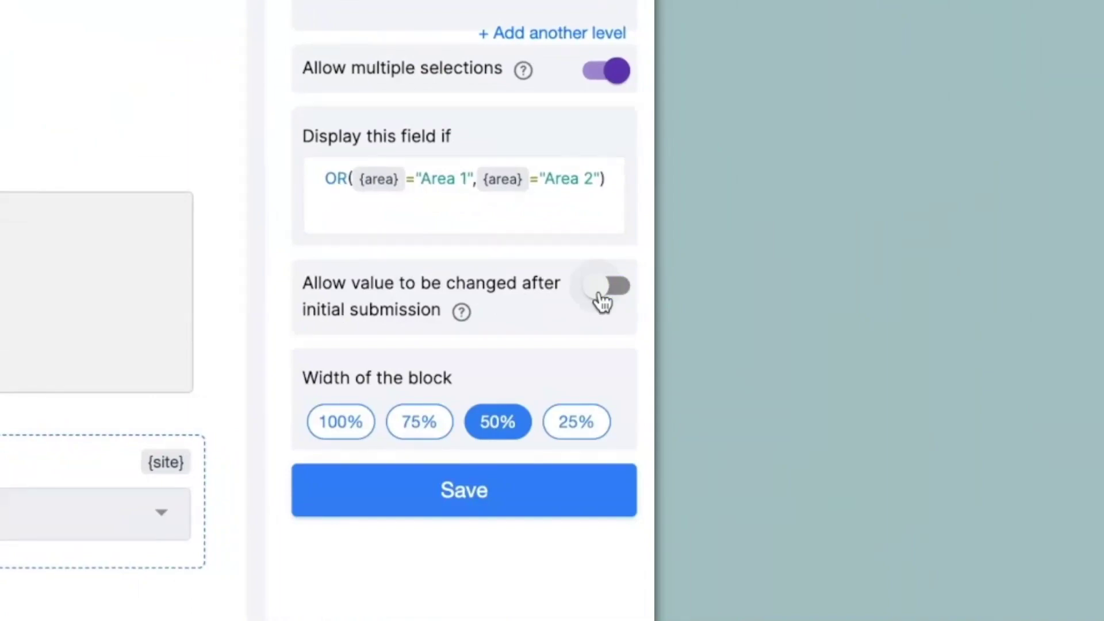
pyautogui.click(496, 512)
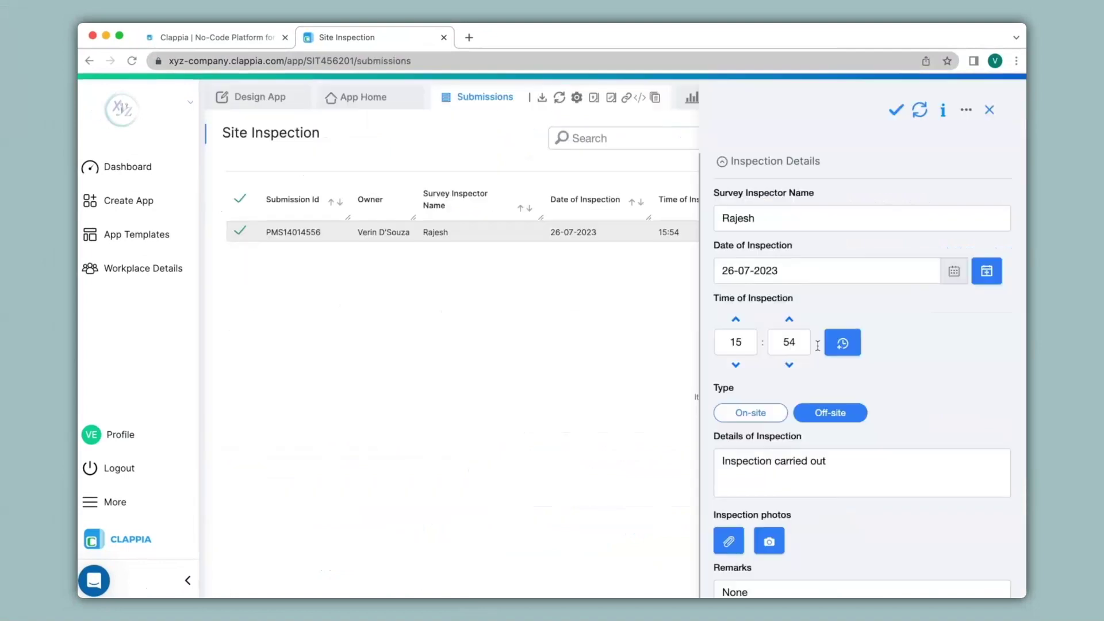
pyautogui.scroll(-5, 818, 346)
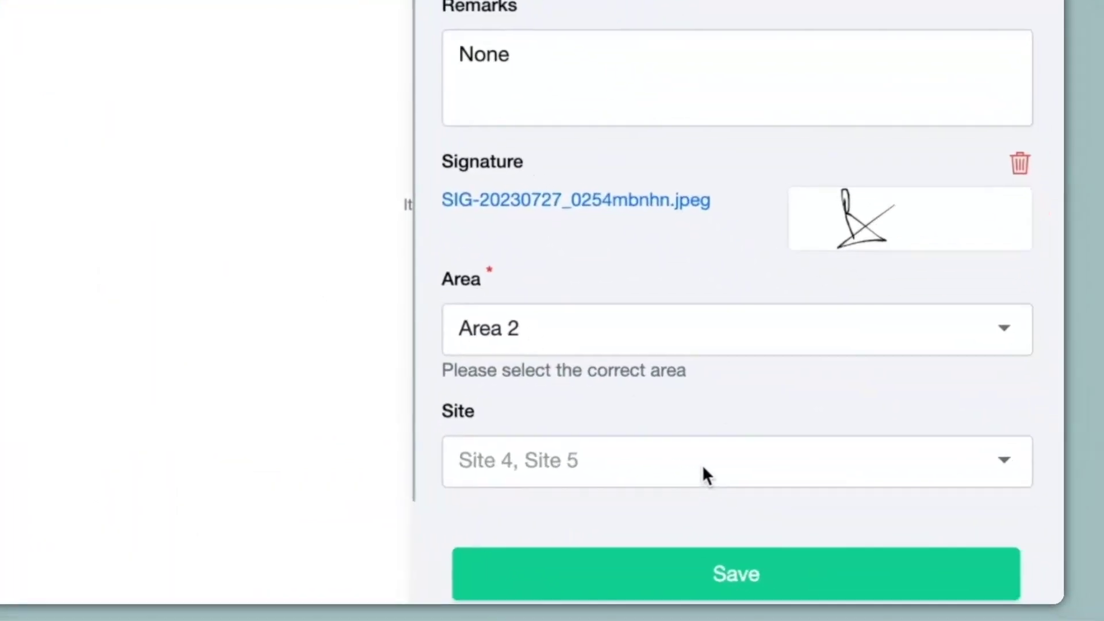
# Try editing the submitted record's Site value (Site 4, Site 5) to confirm it is locked.
pyautogui.click(846, 536)
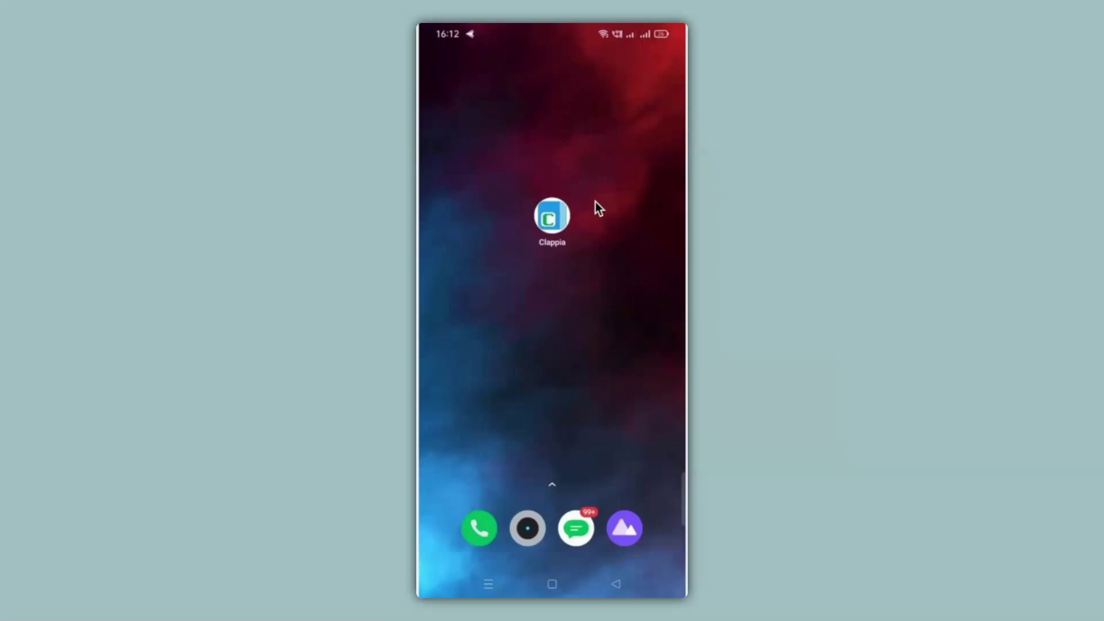
# On the phone, start a Site Inspection set to Off-sight with Area 1.
pyautogui.click(552, 218)
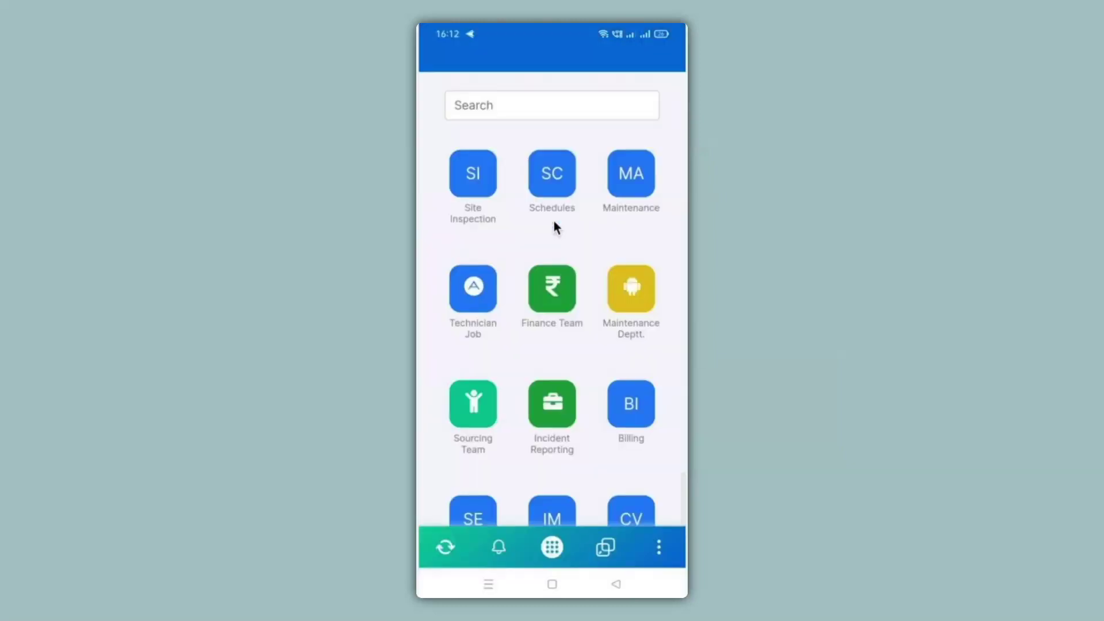
pyautogui.click(478, 164)
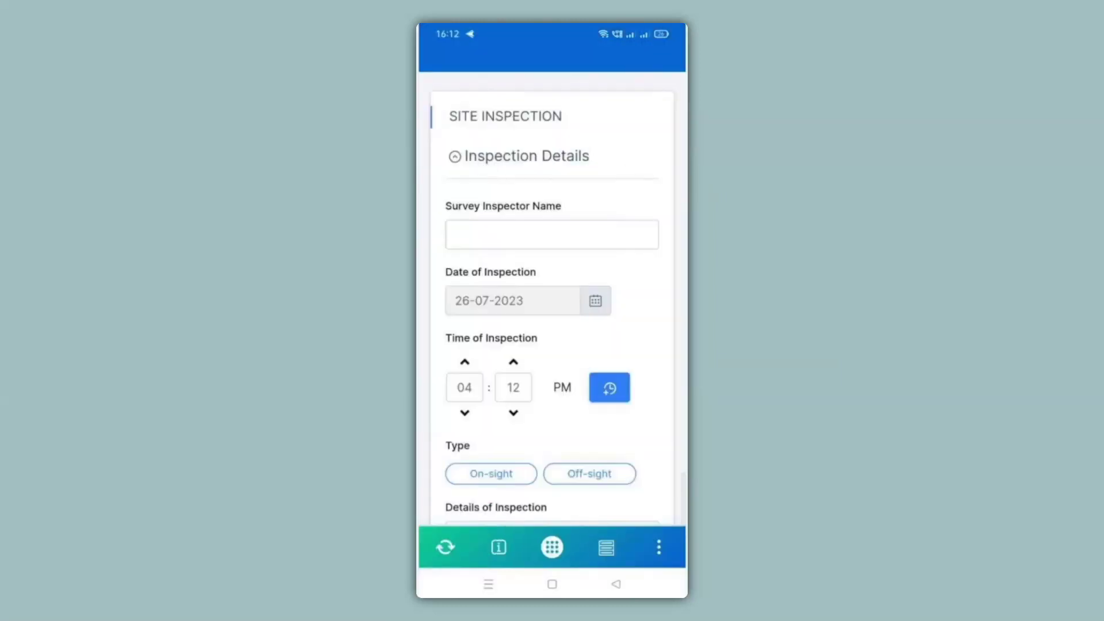
pyautogui.scroll(-6, 667, 192)
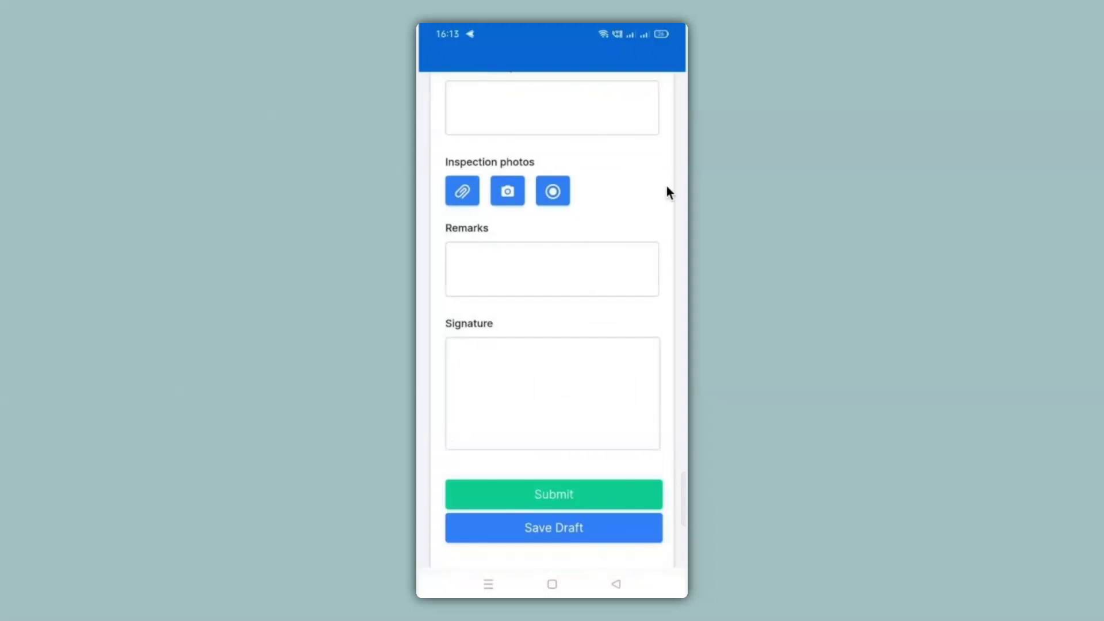
pyautogui.scroll(4, 668, 187)
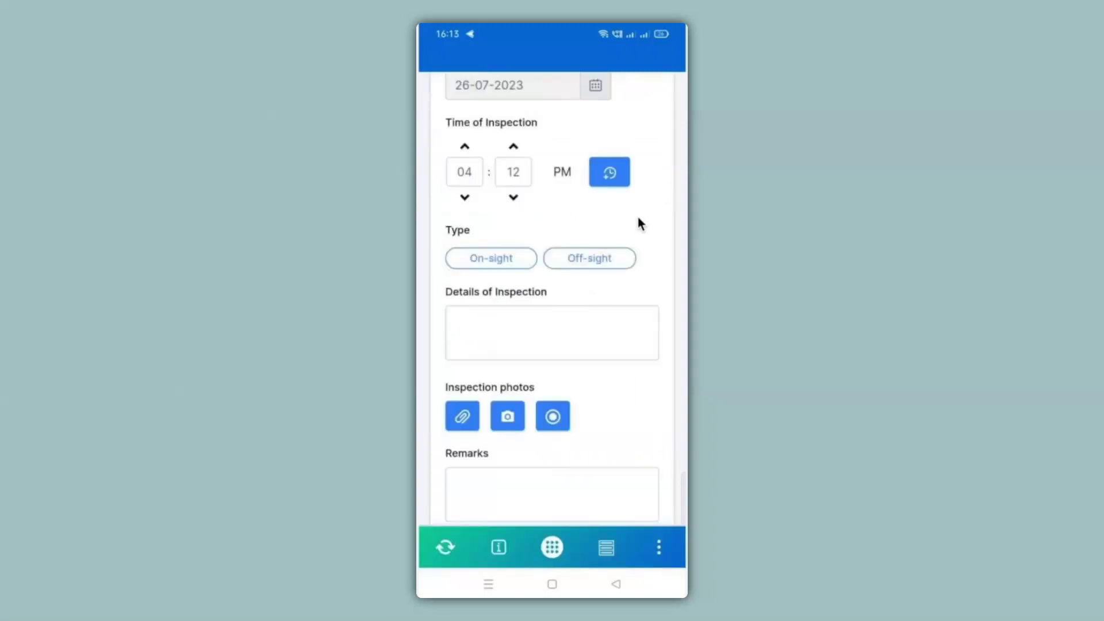
pyautogui.click(598, 262)
pyautogui.scroll(-5, 603, 265)
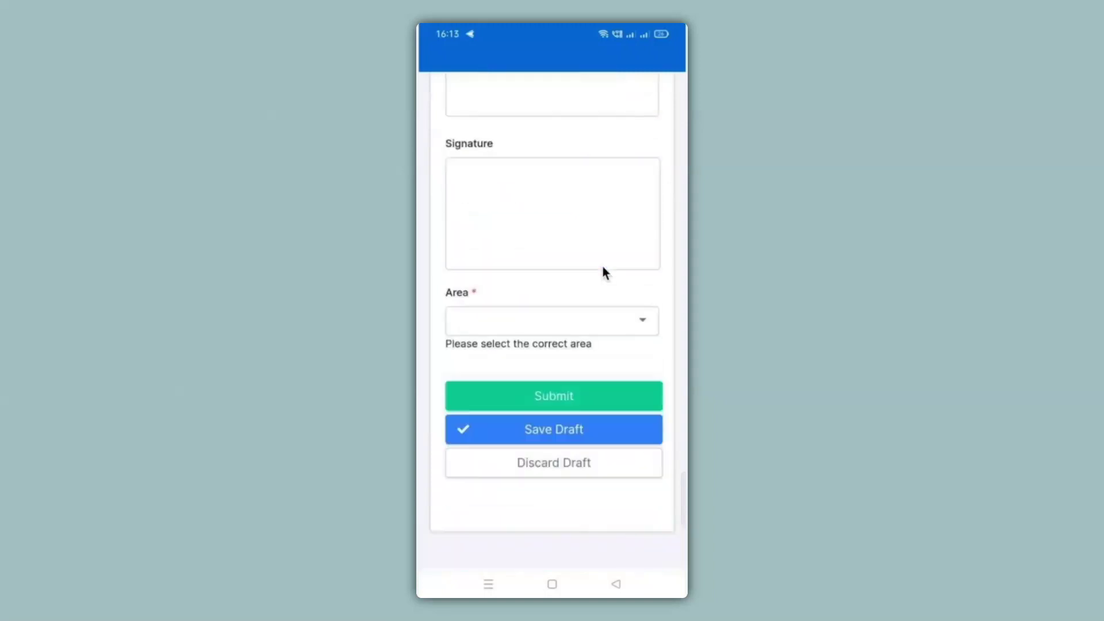
pyautogui.click(670, 313)
pyautogui.press('Down')
pyautogui.press('Return')
# Tick Site 1 and Site 3, fill in the inspection details, and submit.
pyautogui.click(667, 397)
pyautogui.press('Return')
pyautogui.press('Down')
pyautogui.press('Down')
pyautogui.press('Return')
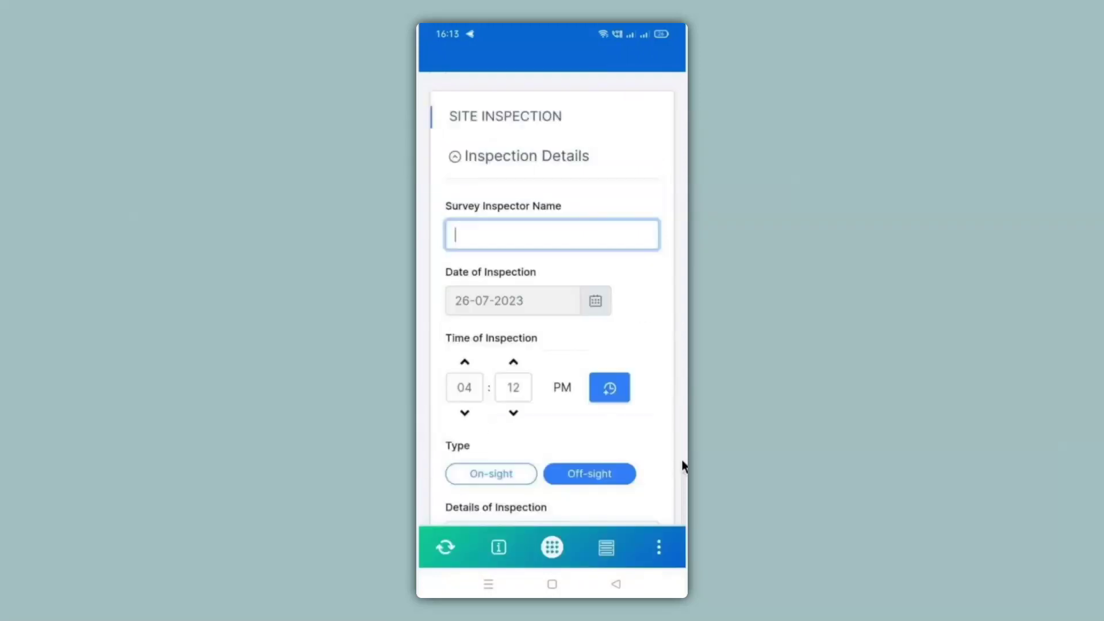
pyautogui.write('Verin')
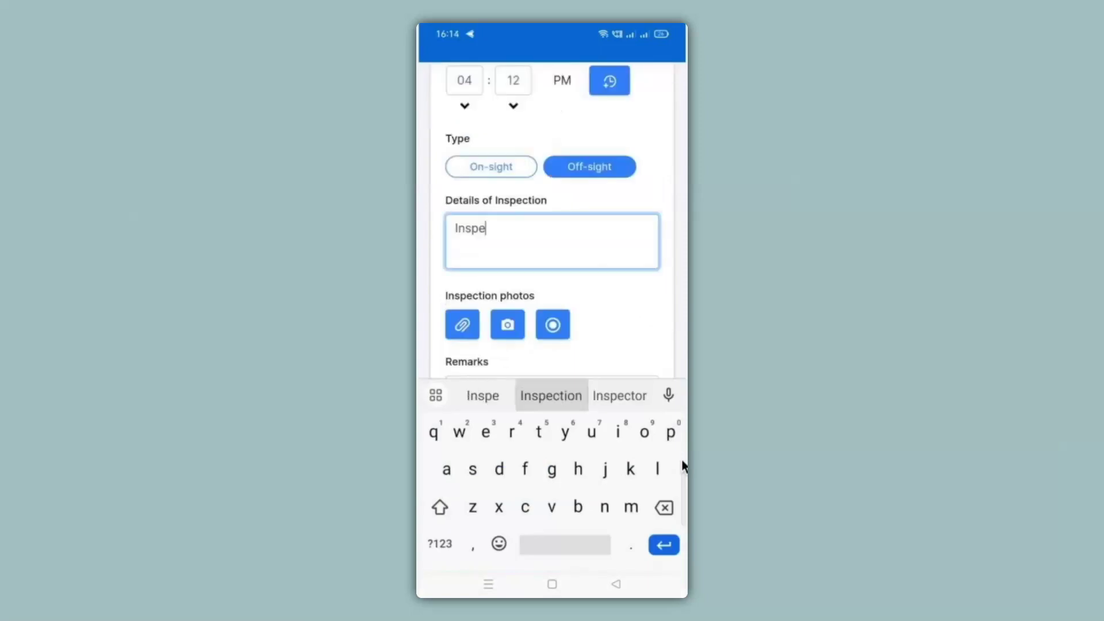
pyautogui.write('ction carried out')
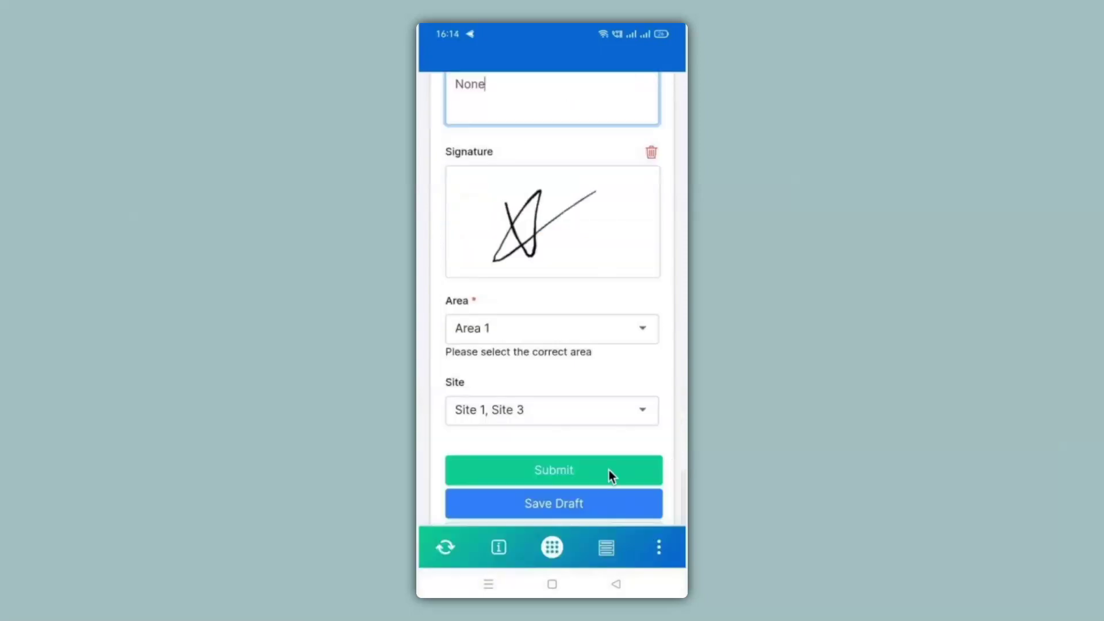
pyautogui.click(609, 471)
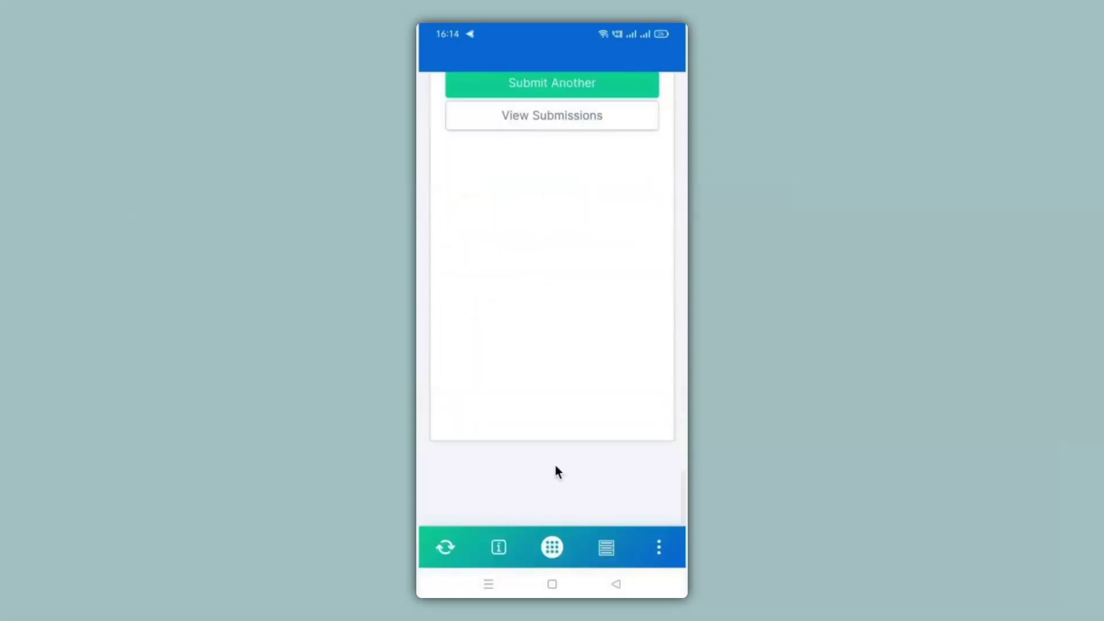
# Open the new submission from the submissions list and review it.
pyautogui.click(538, 122)
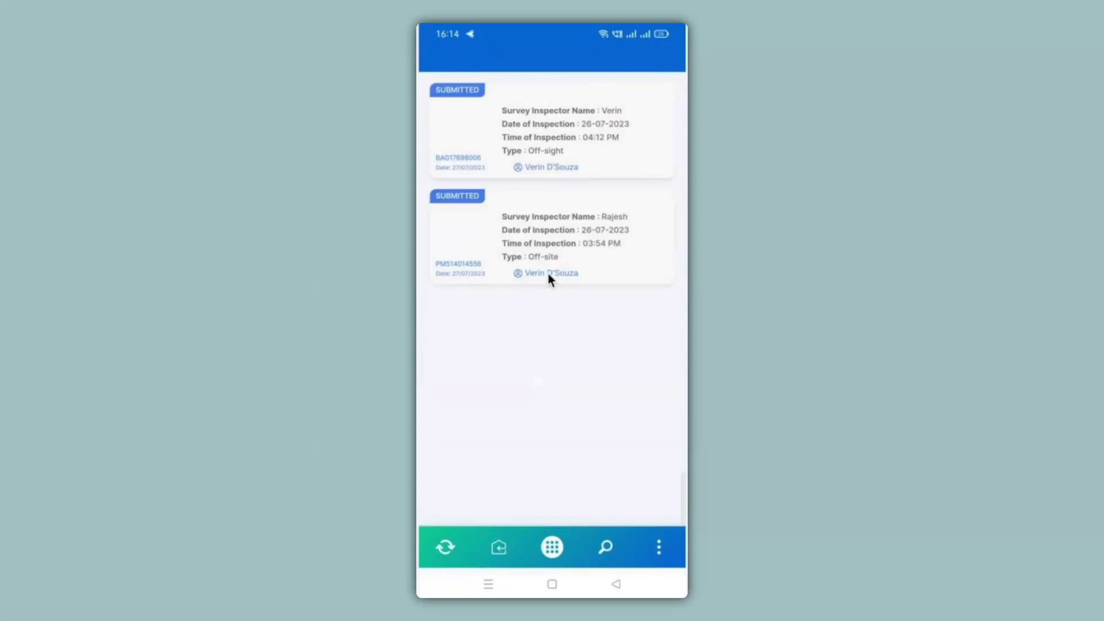
pyautogui.click(543, 141)
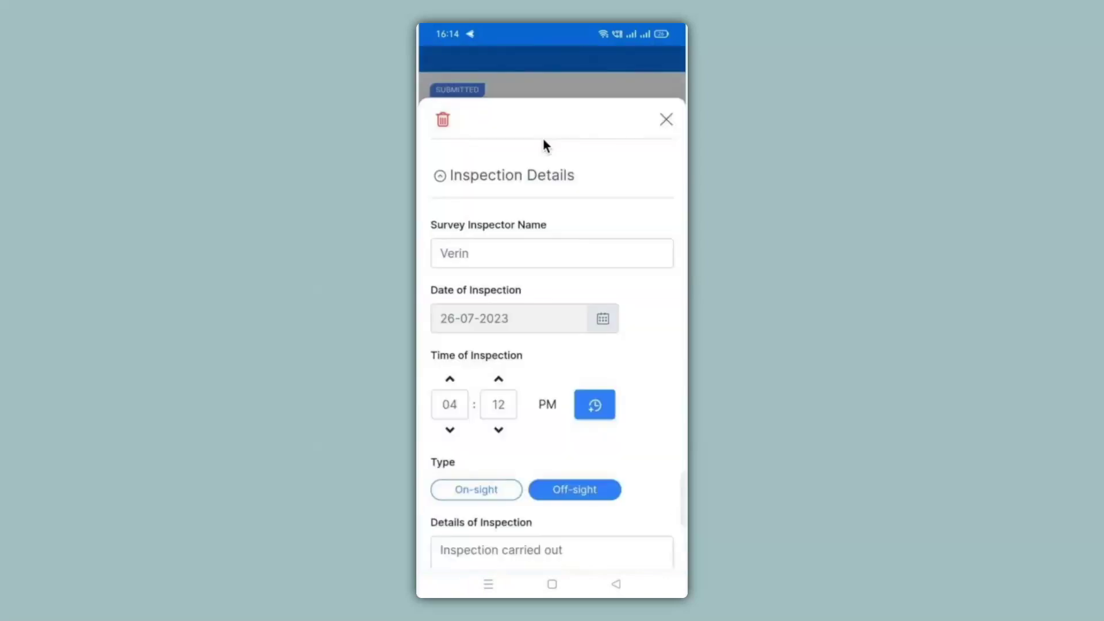
pyautogui.scroll(-6, 543, 138)
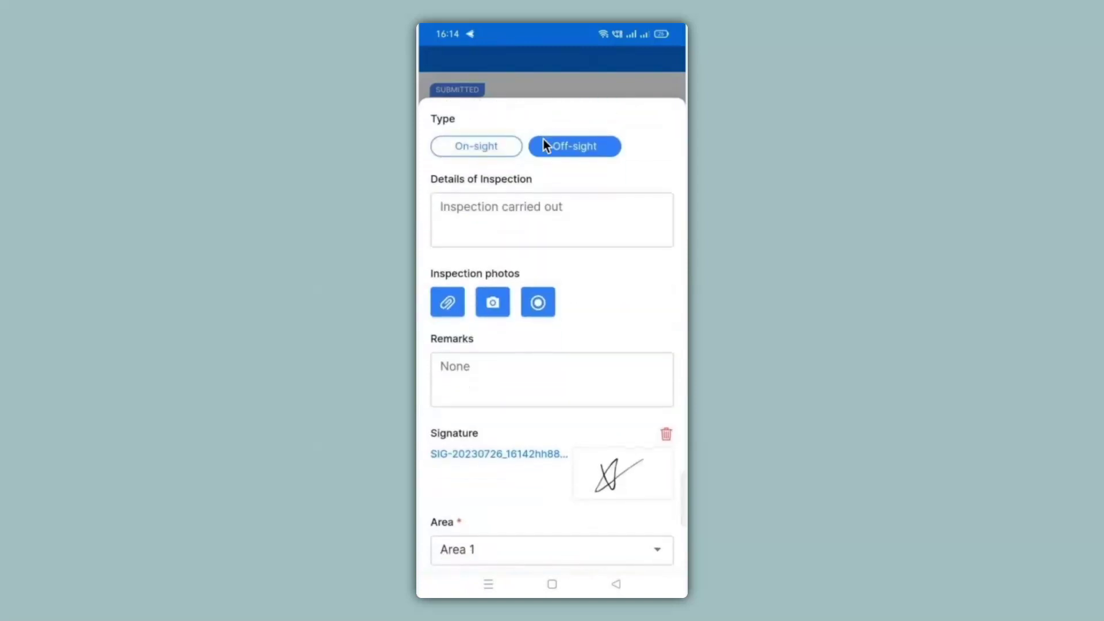
pyautogui.scroll(-3, 544, 143)
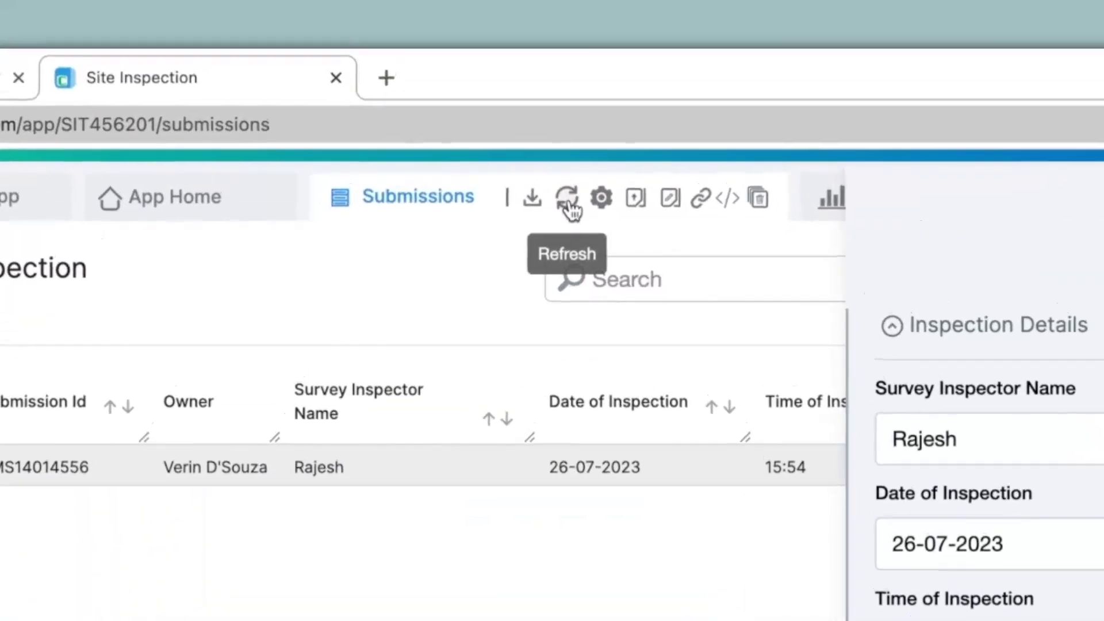
# Refresh the Submissions list so the phone entry appears, then go back to Design App.
pyautogui.click(560, 98)
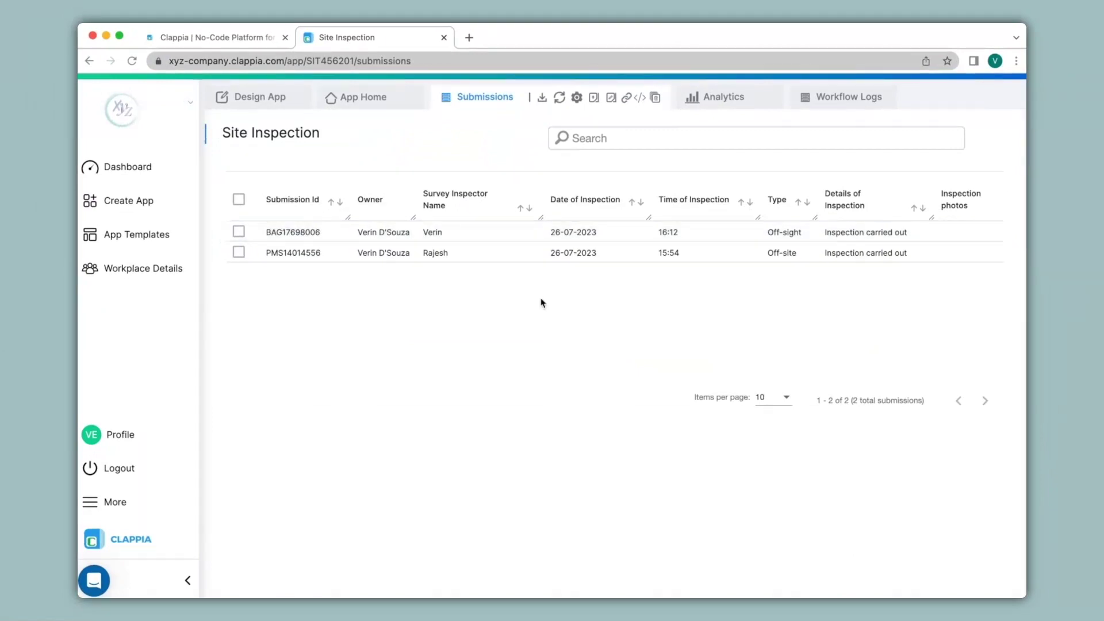
pyautogui.click(278, 105)
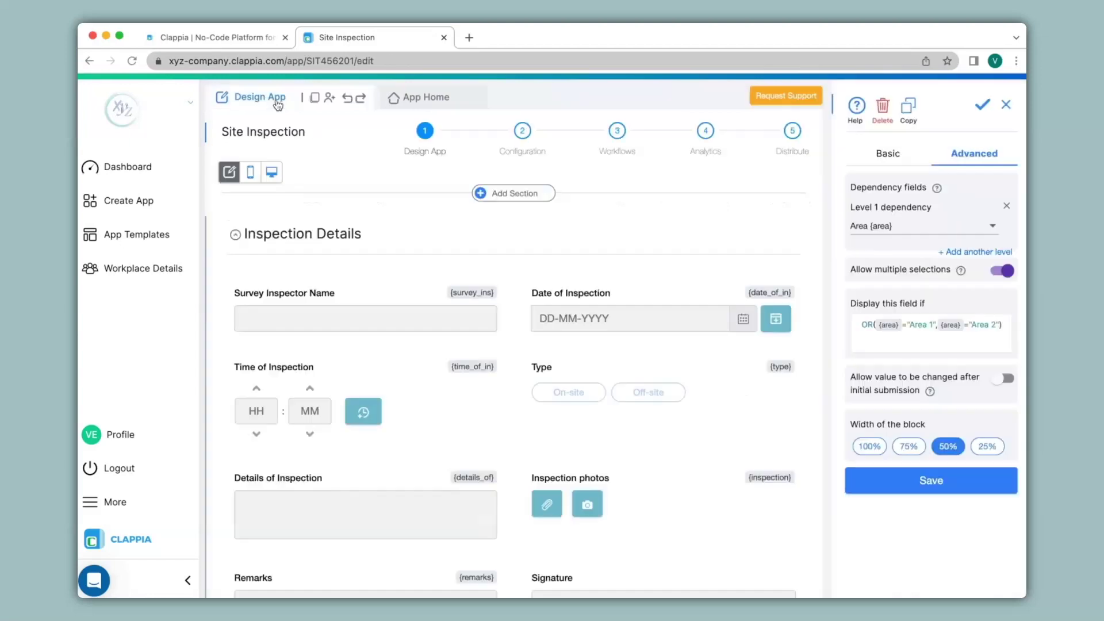